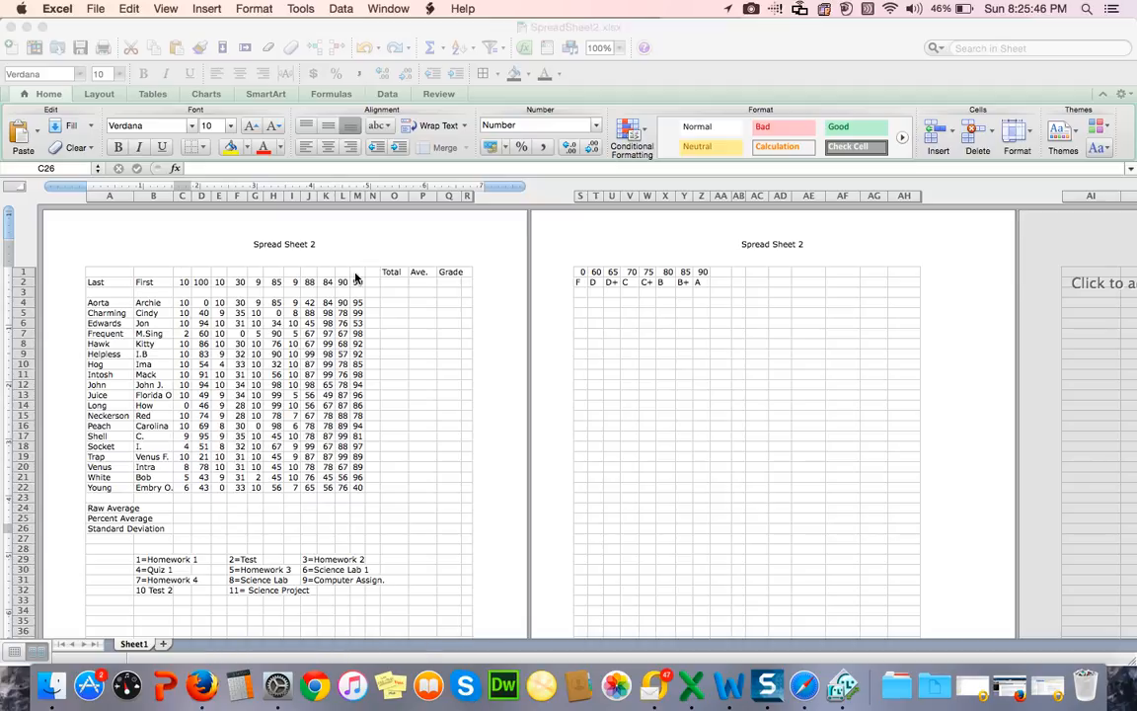
Step: Number the score columns by entering =B1+1 in C1 and filling the formula across row 1 through M1
left_click(183, 274)
left_click(183, 274)
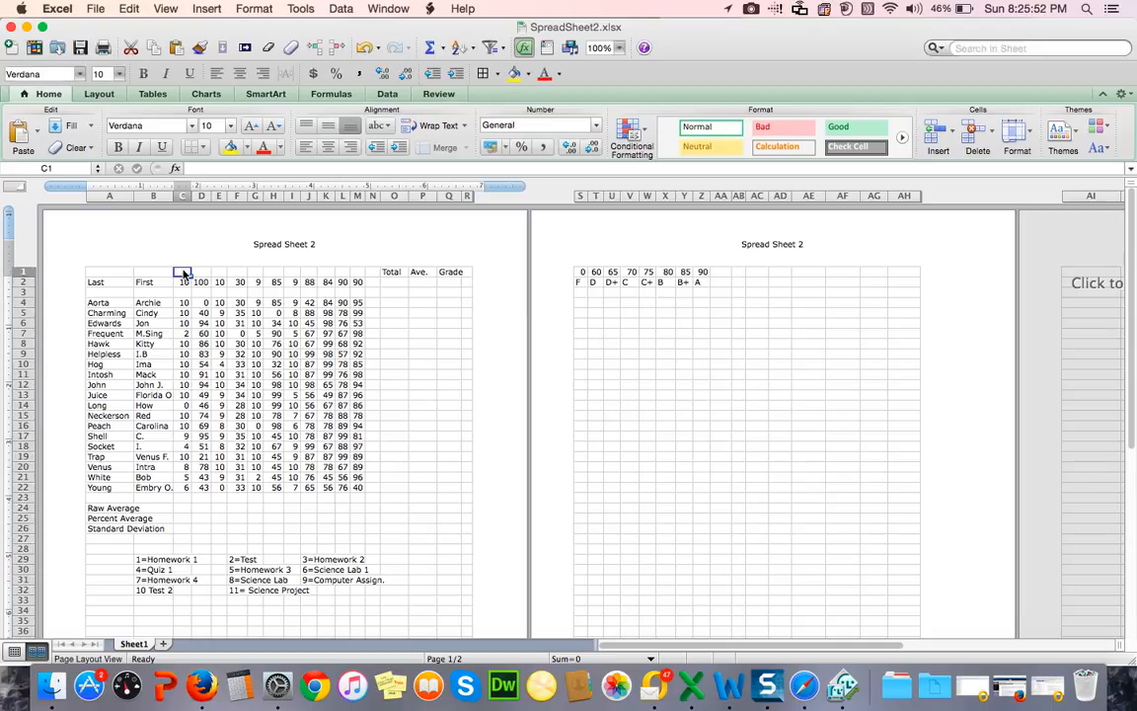
left_click(191, 168)
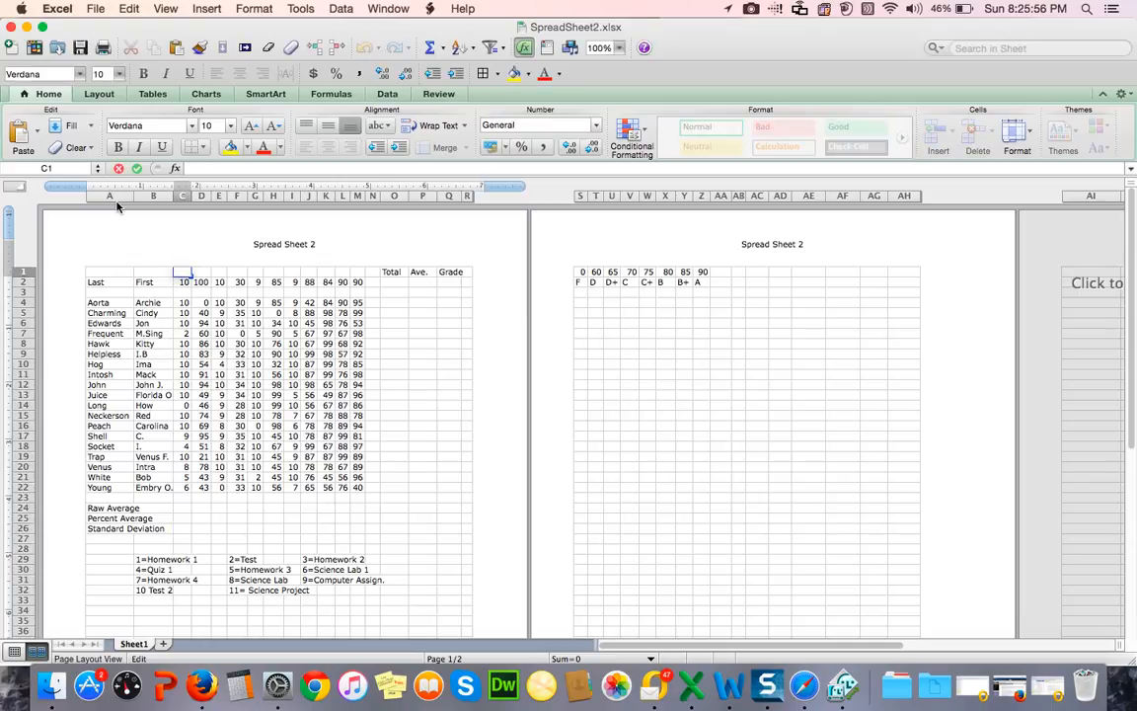
type("=")
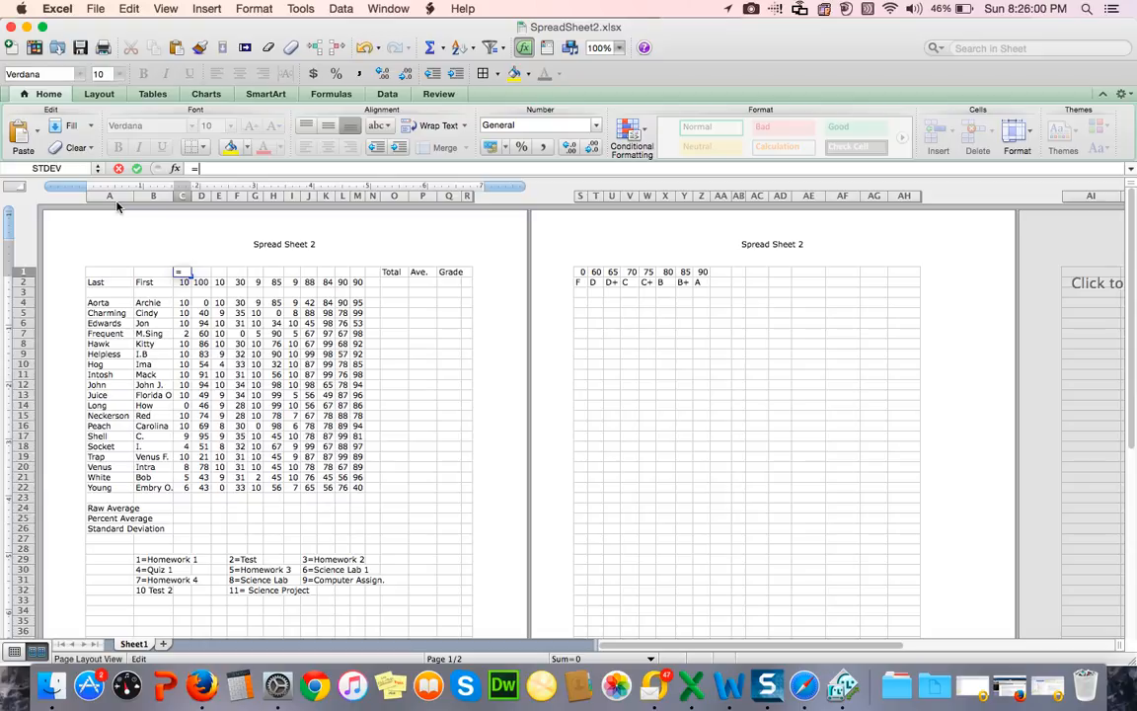
left_click(155, 275)
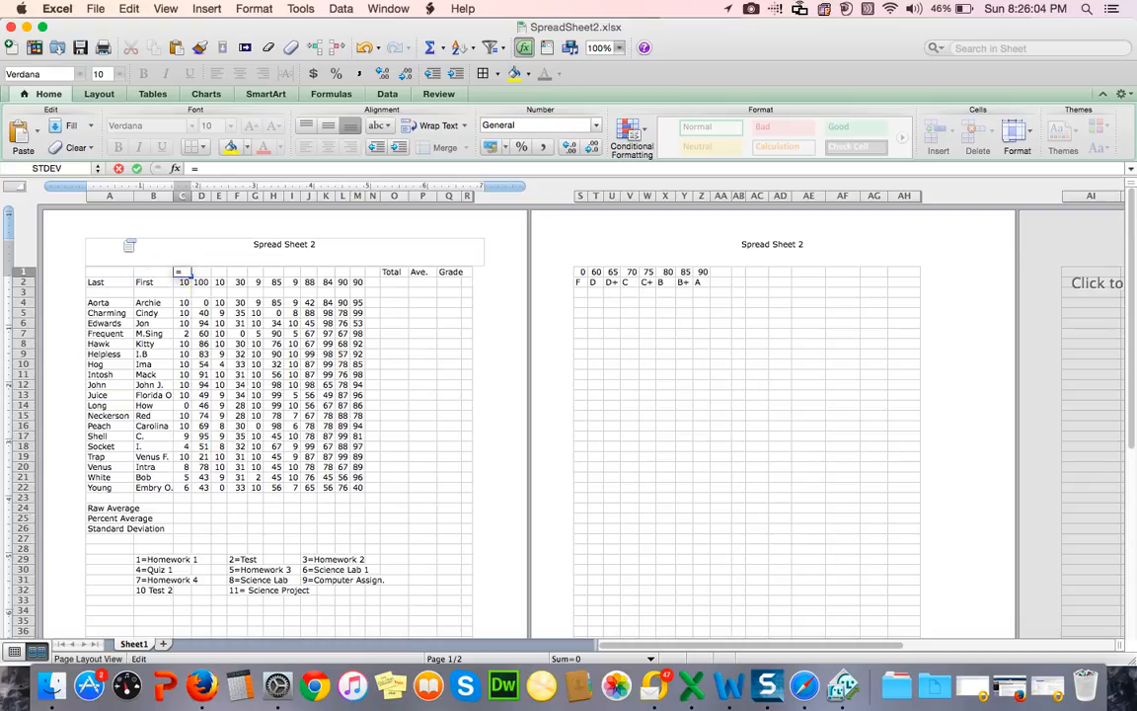
type("b1")
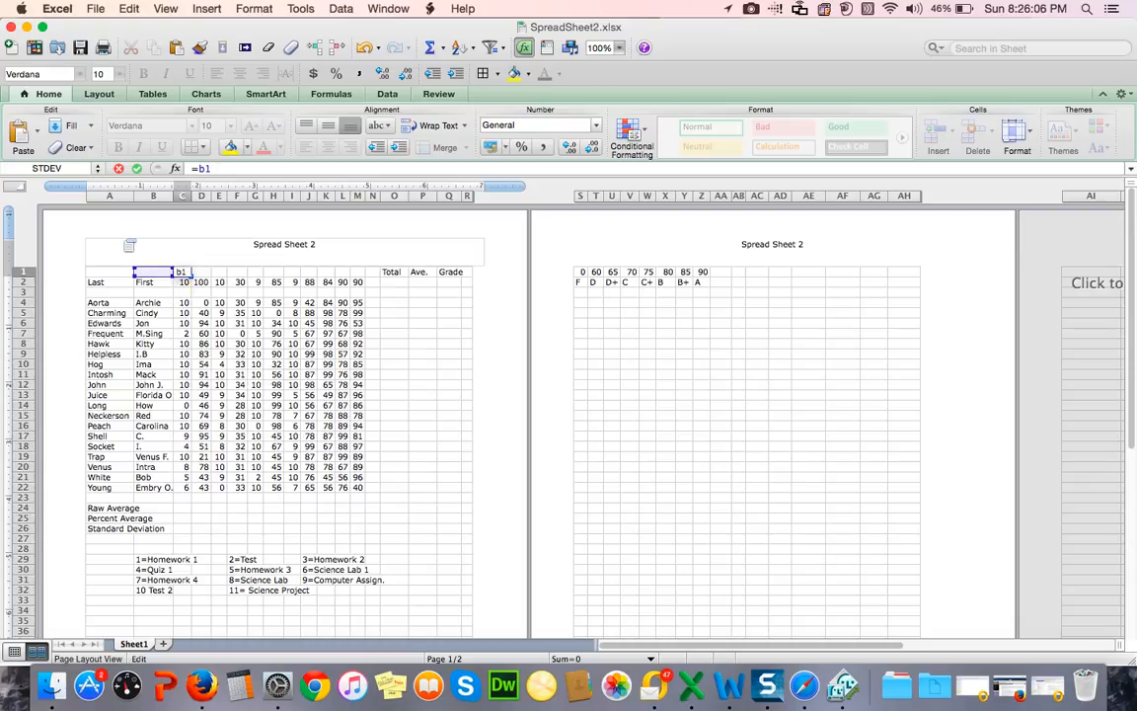
type("+1")
key("Return")
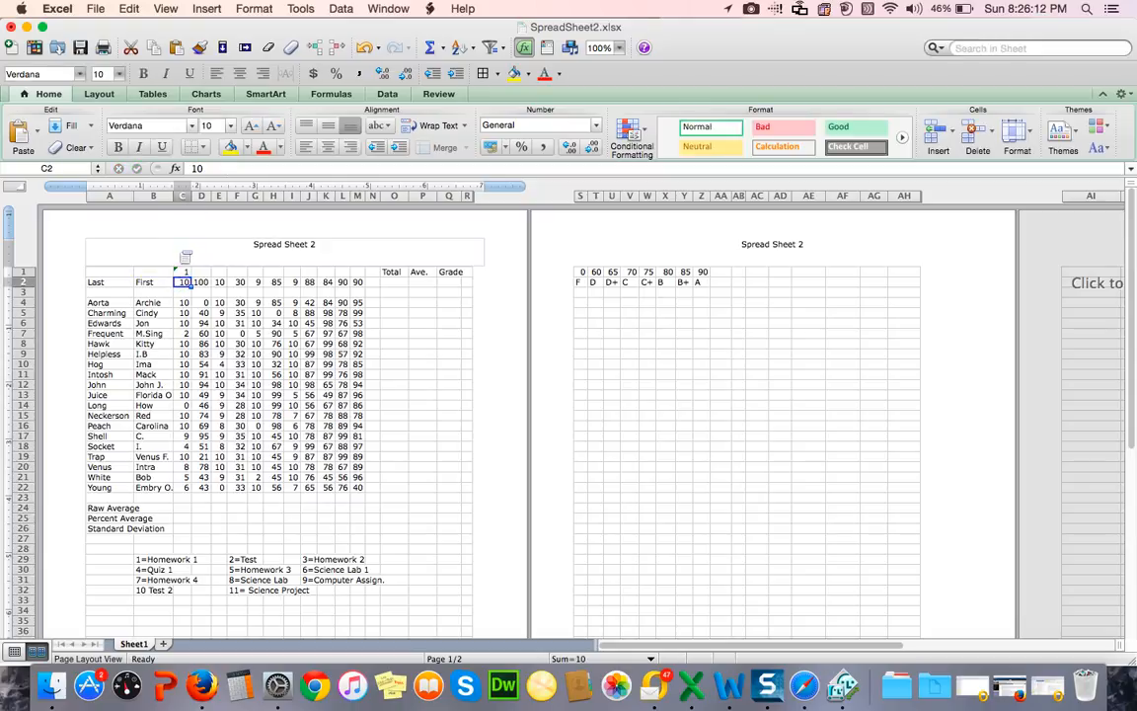
left_click(185, 271)
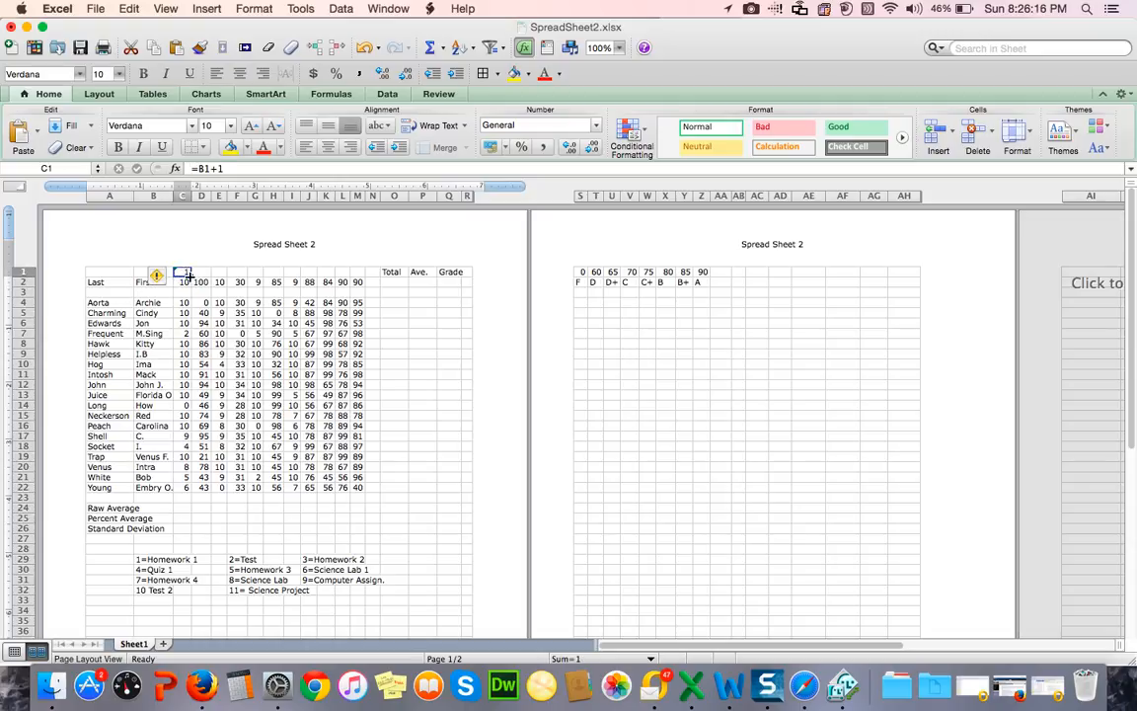
left_click_drag(187, 276, 361, 272)
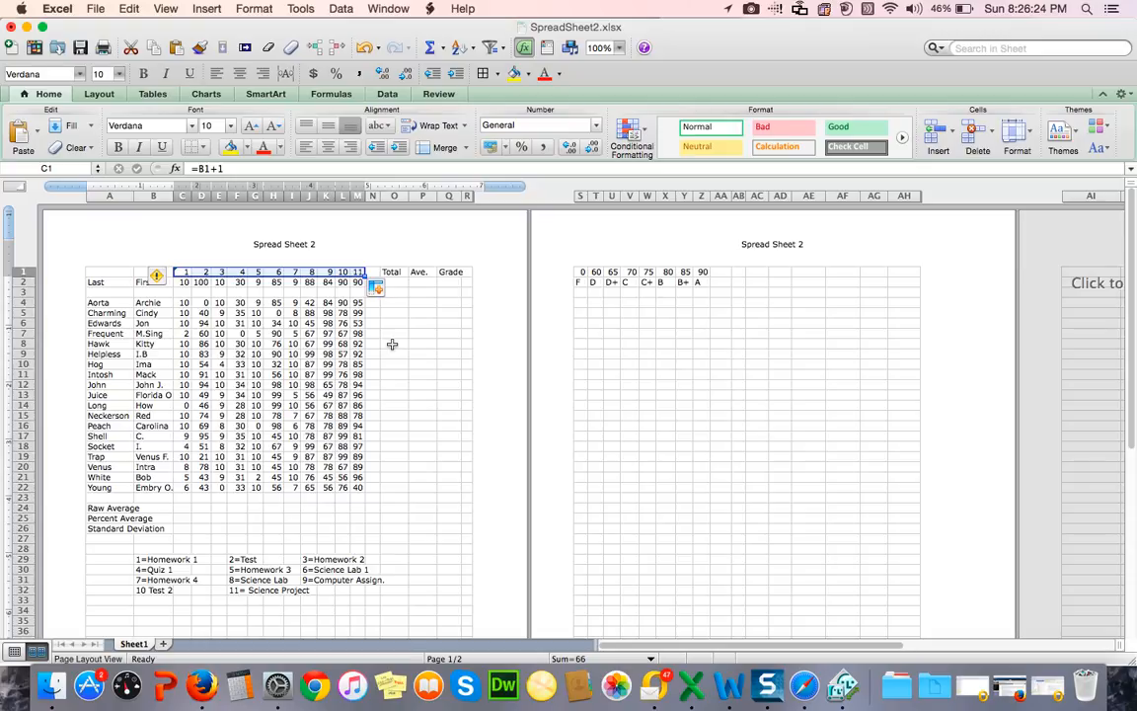
Step: Enter the formula =sum(c2..m2) in O2, under the Total heading, to add up the possible points
left_click(393, 281)
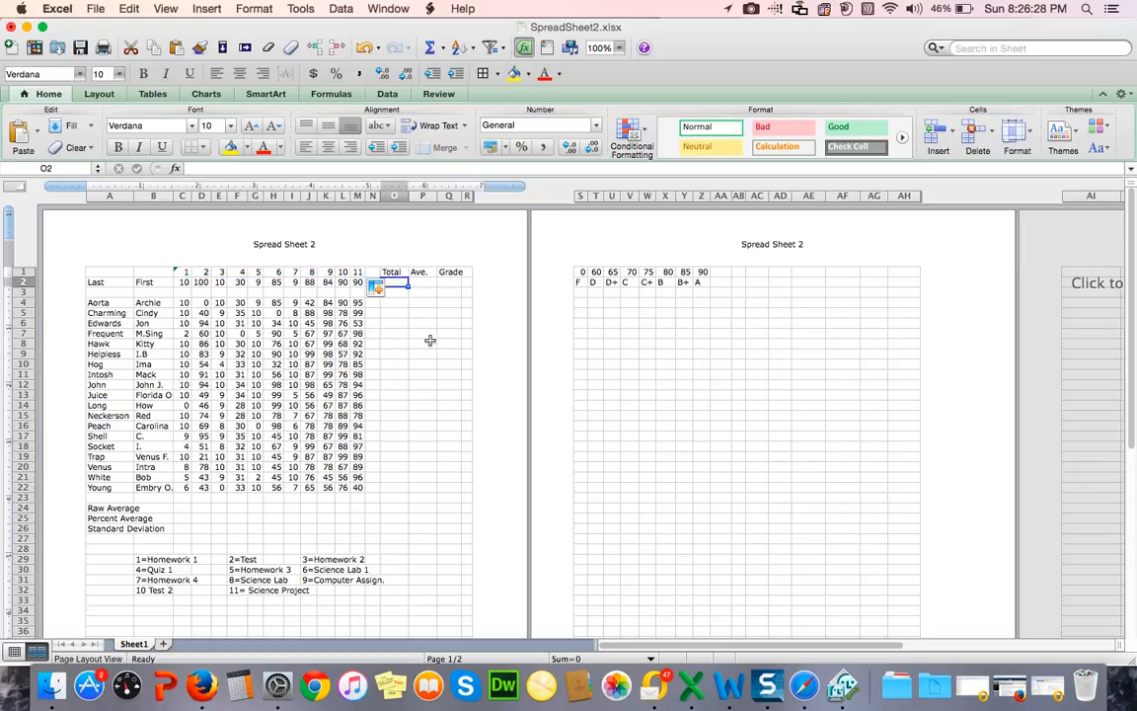
left_click(190, 168)
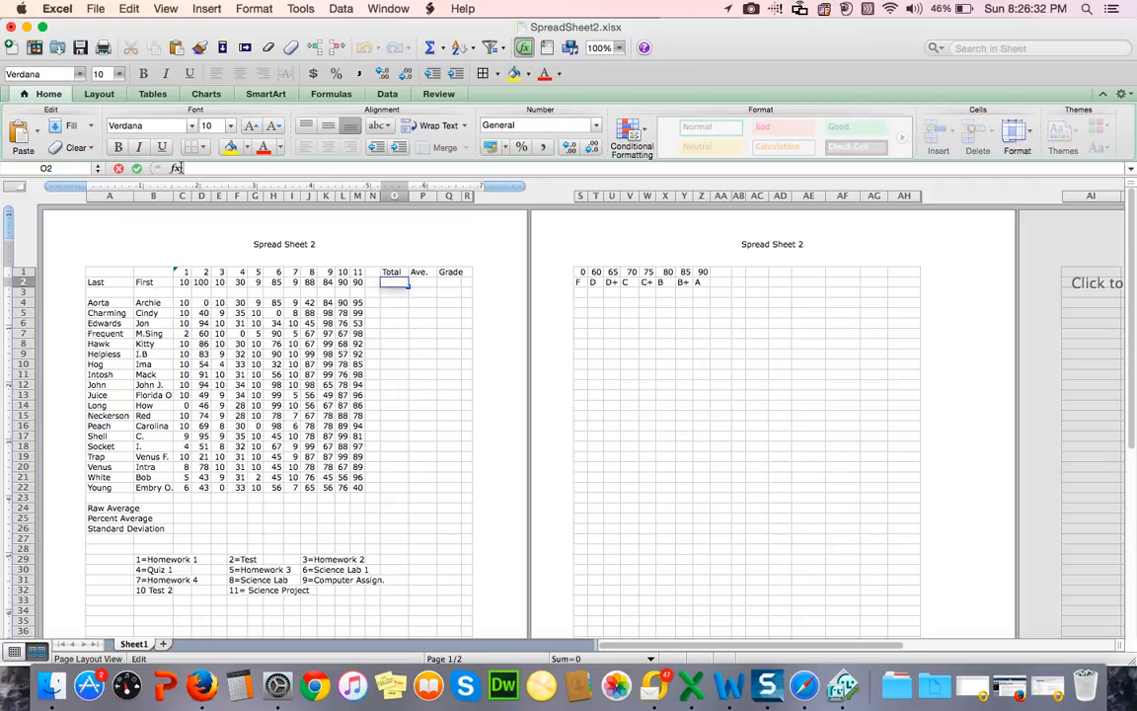
type("=")
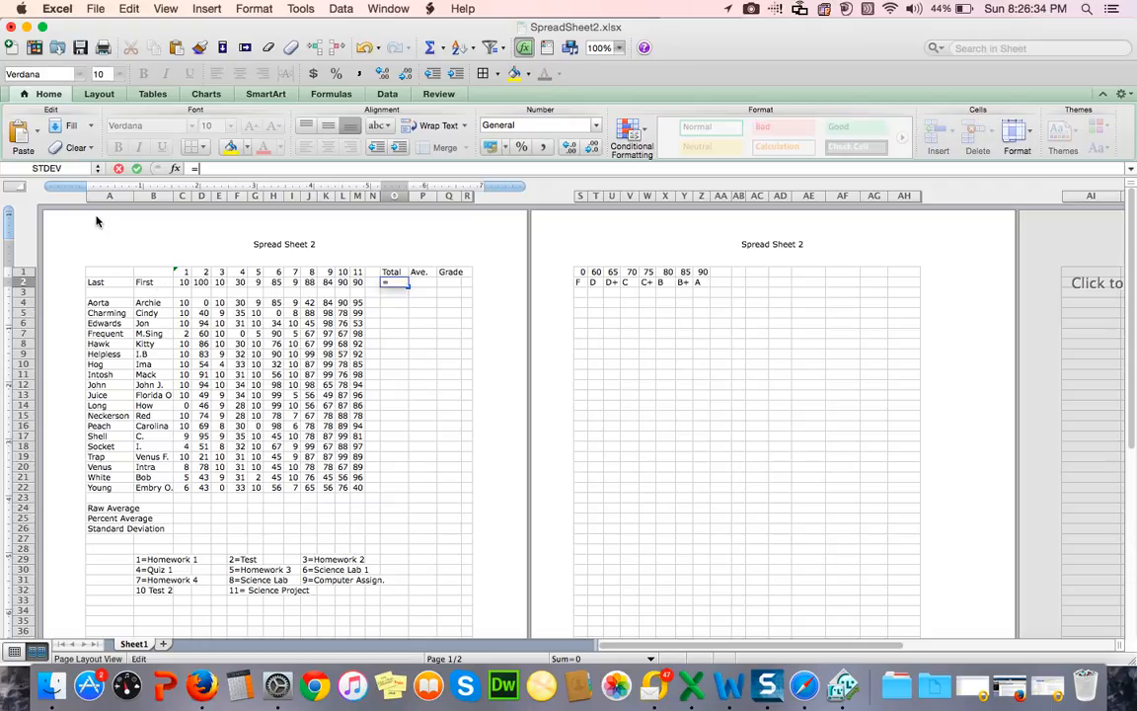
type("sum(")
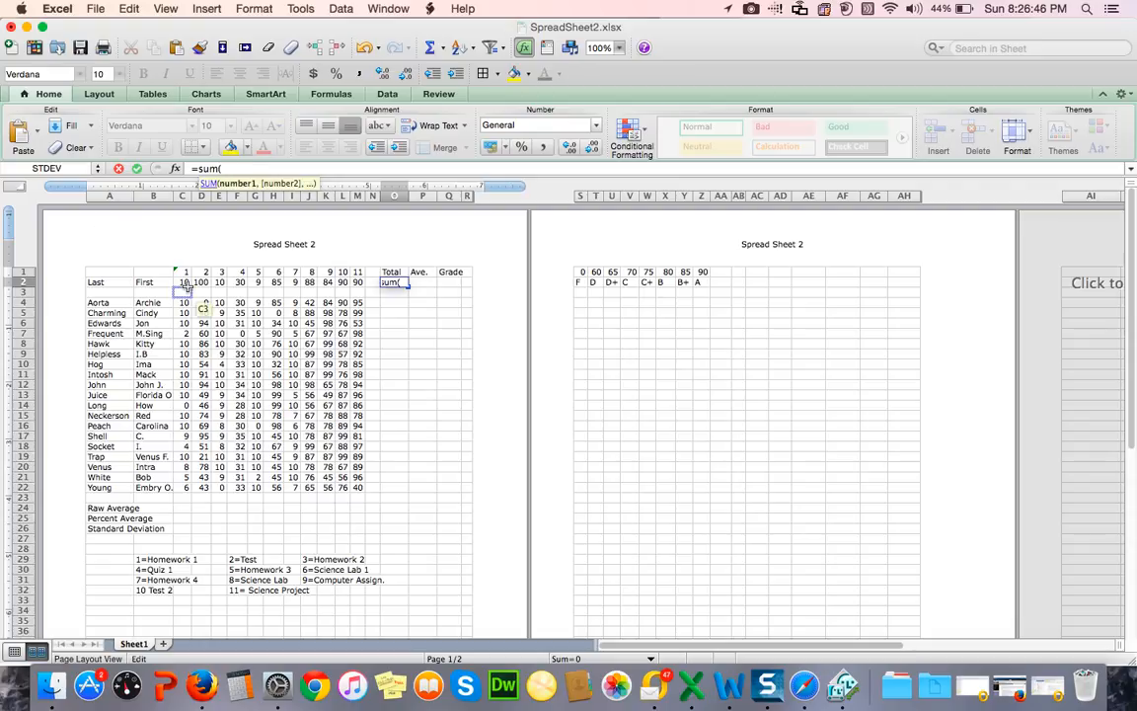
type("c2")
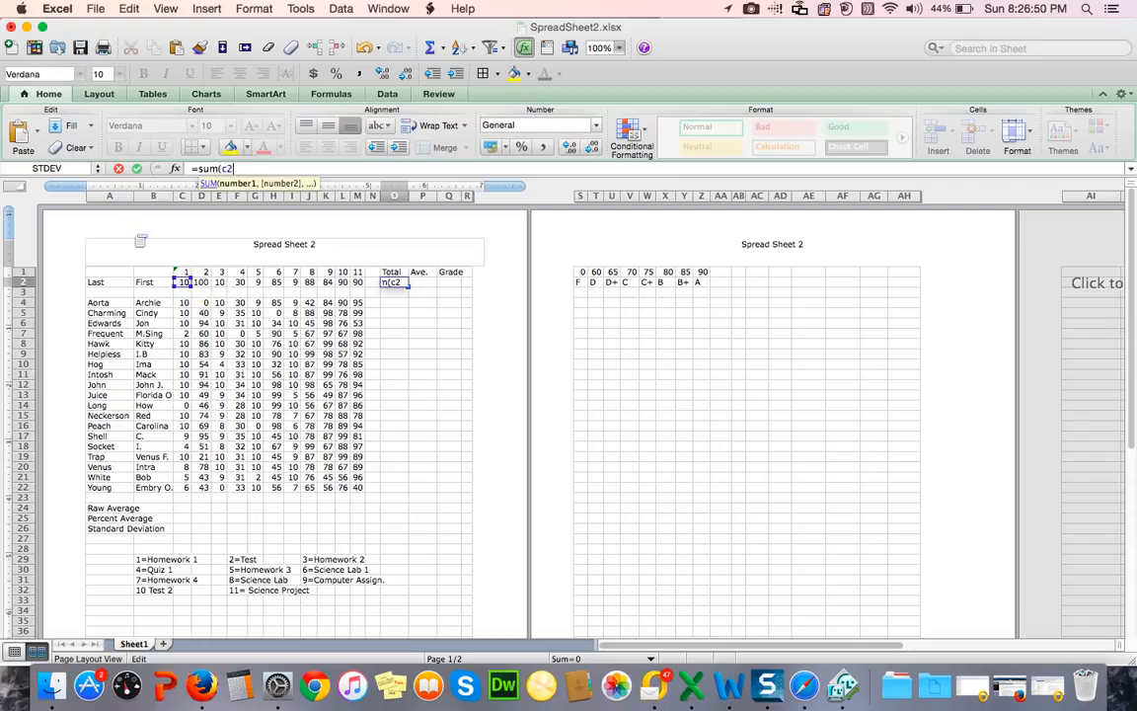
type("..")
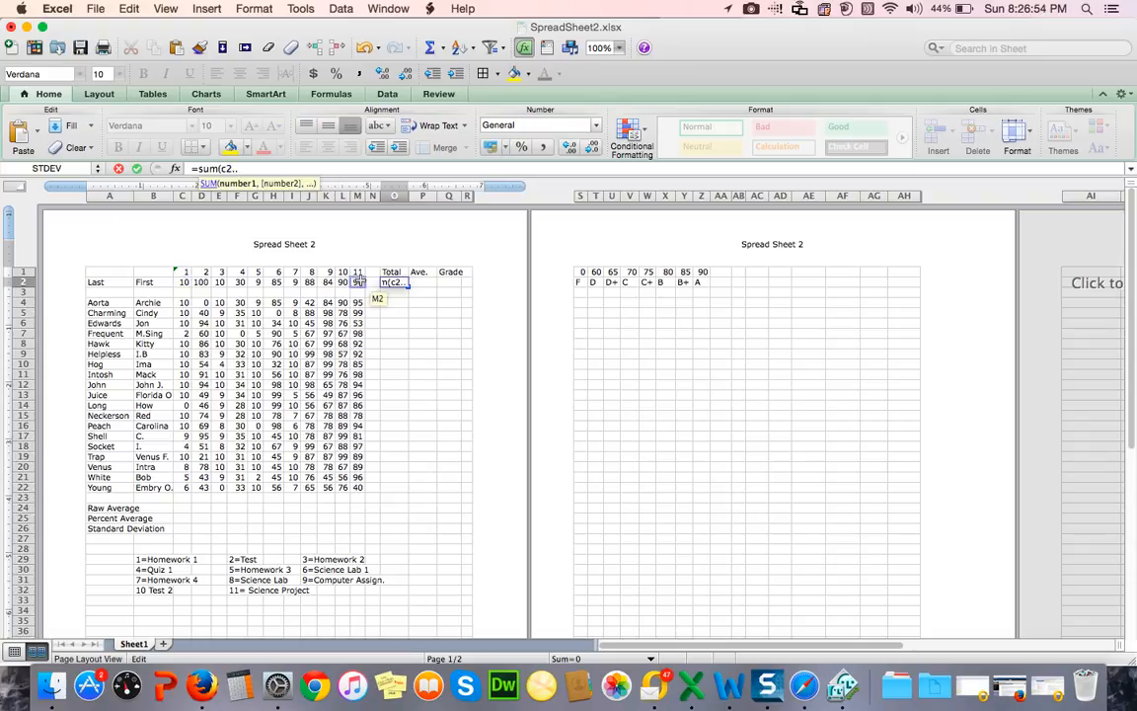
type("m2")
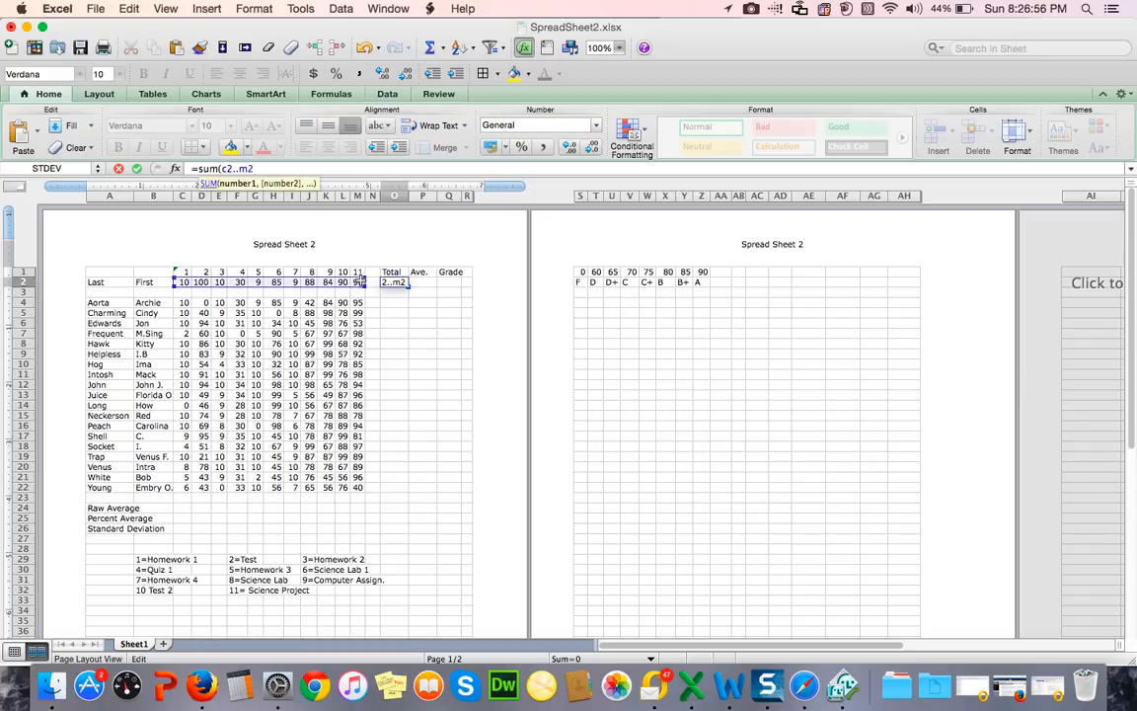
type(")")
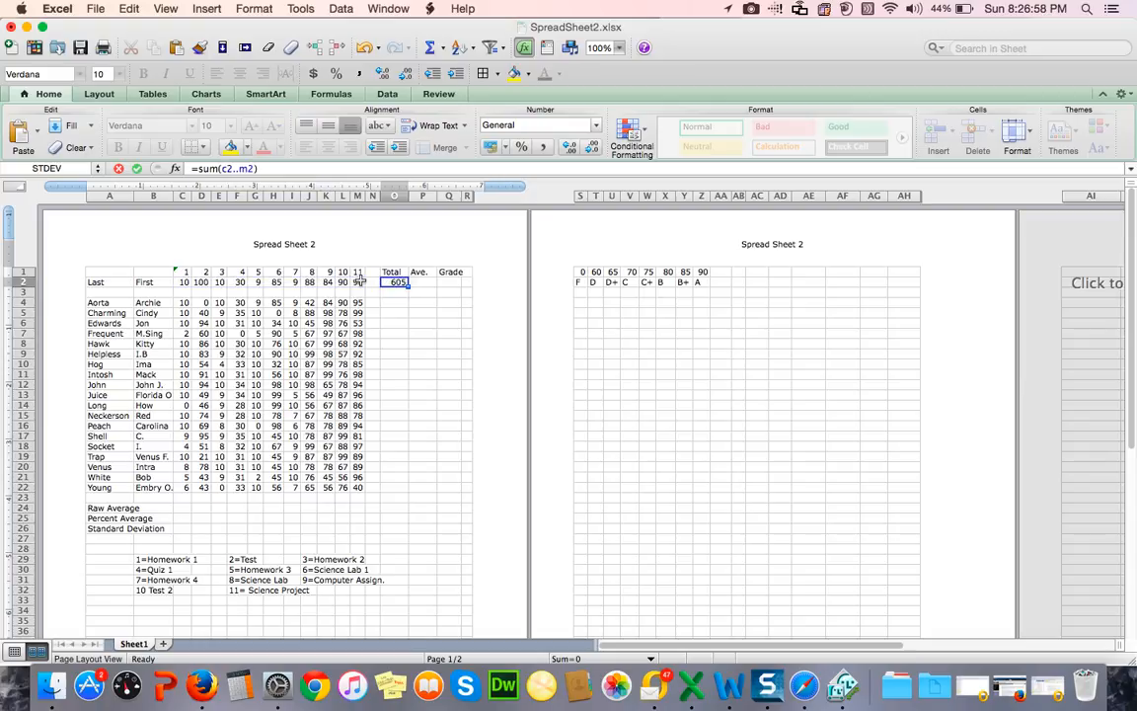
key("Return")
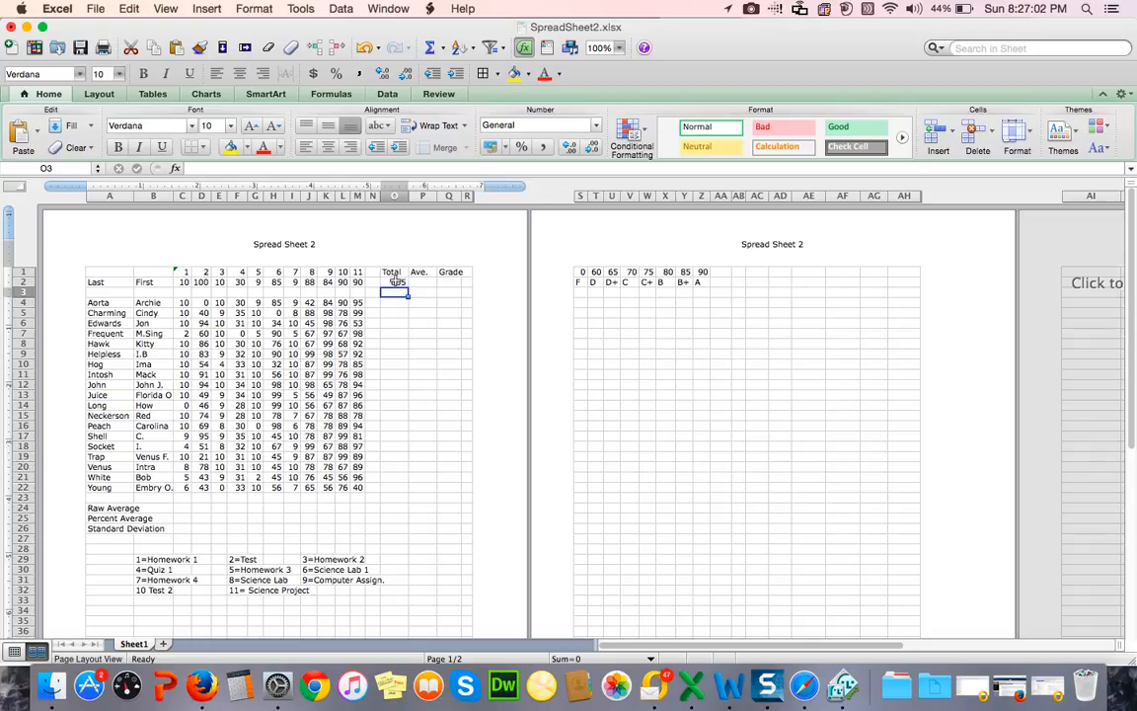
Step: Fill the Total formula from O2 down through O22, and clear the contents of the blank-row cell O3
left_click(394, 281)
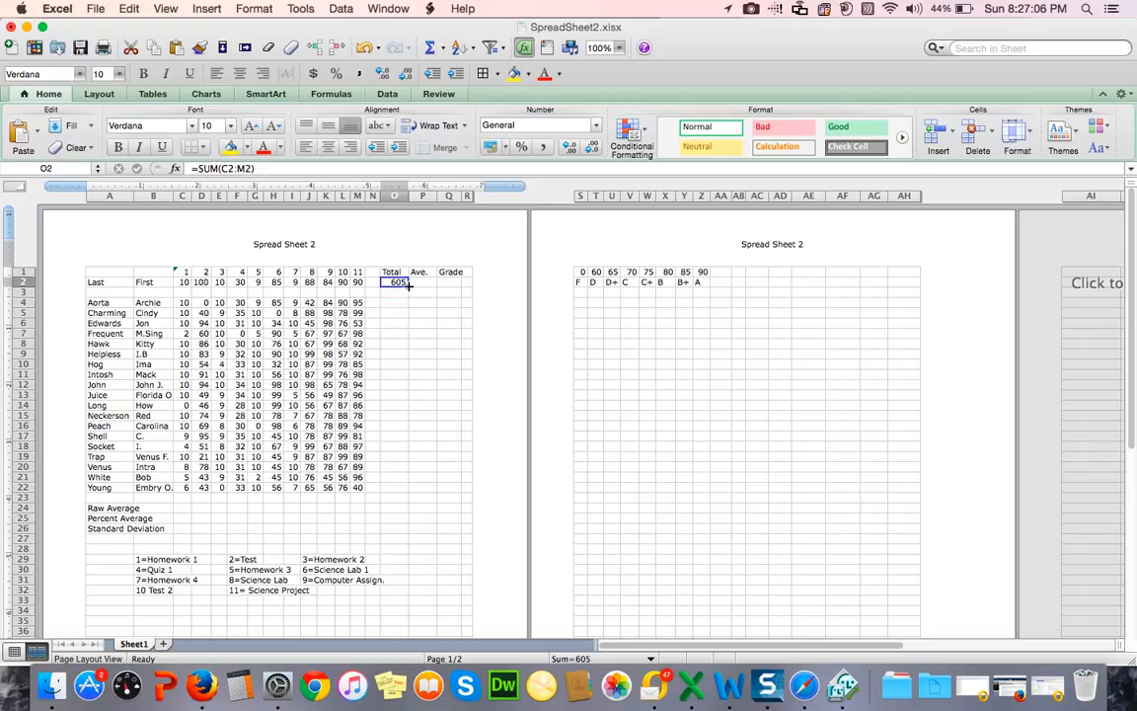
left_click_drag(408, 285, 409, 488)
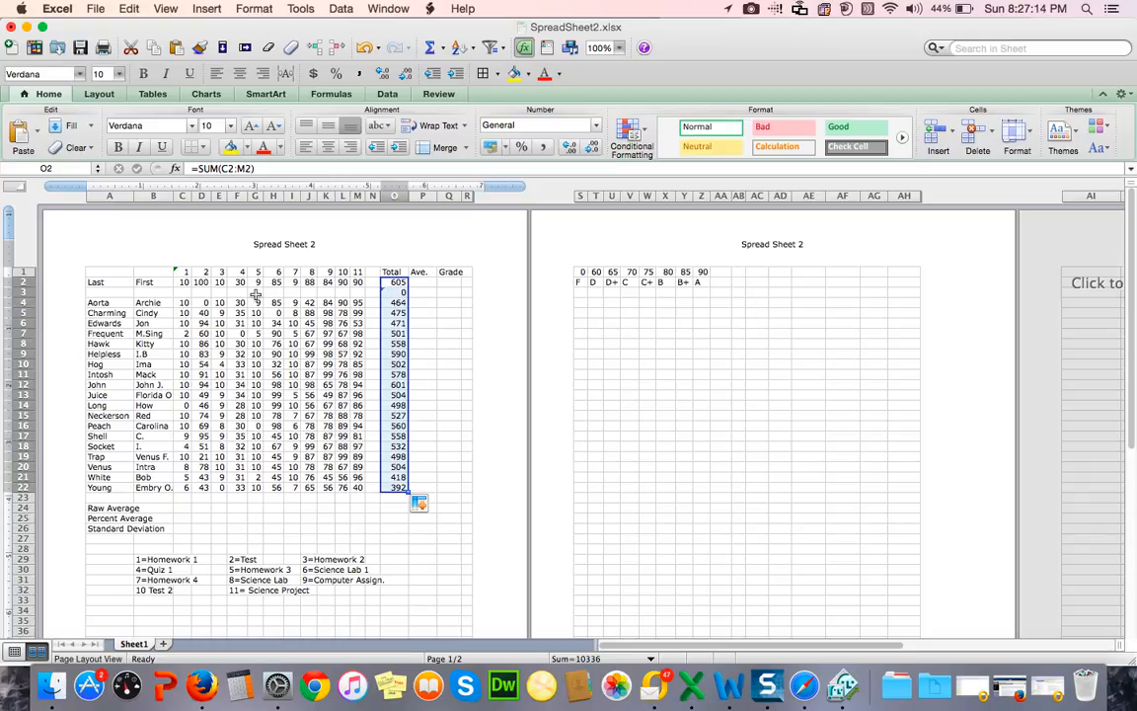
left_click(397, 292)
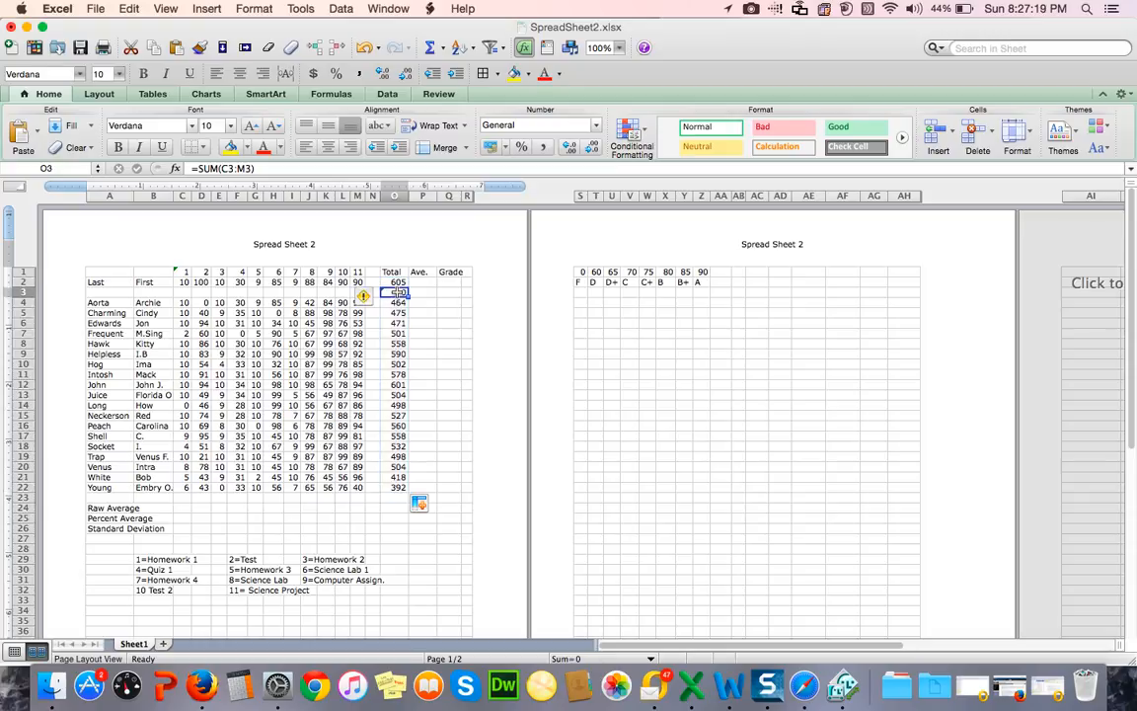
left_click(127, 8)
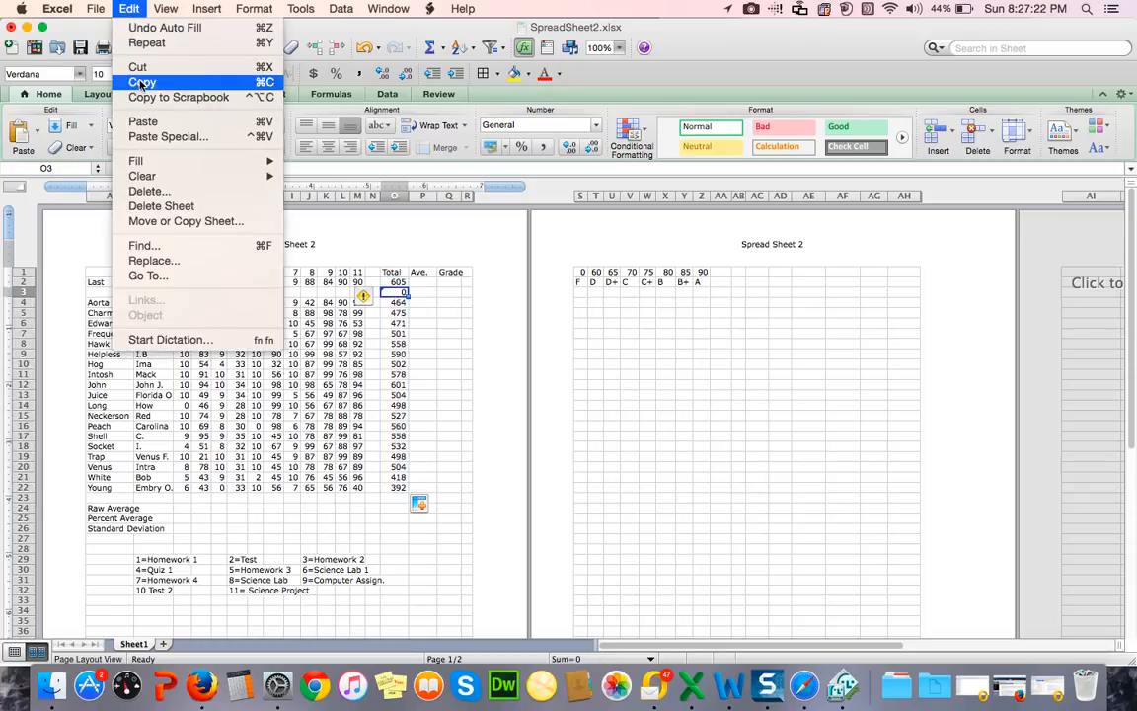
mouse_move(216, 185)
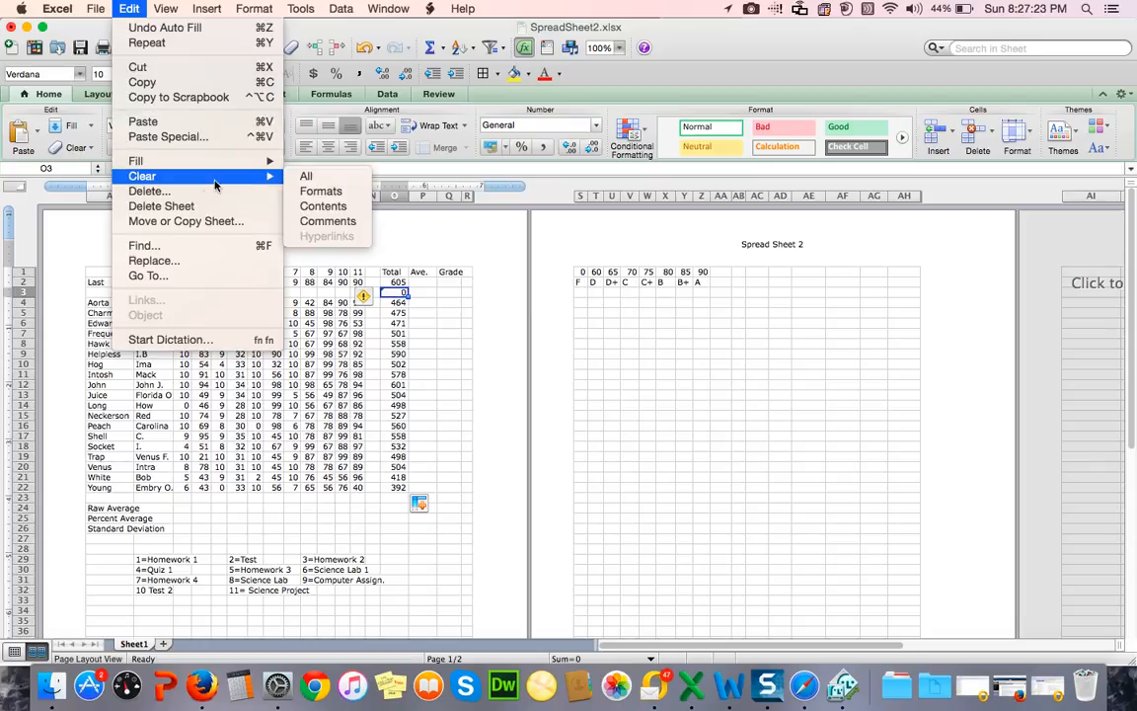
left_click(323, 206)
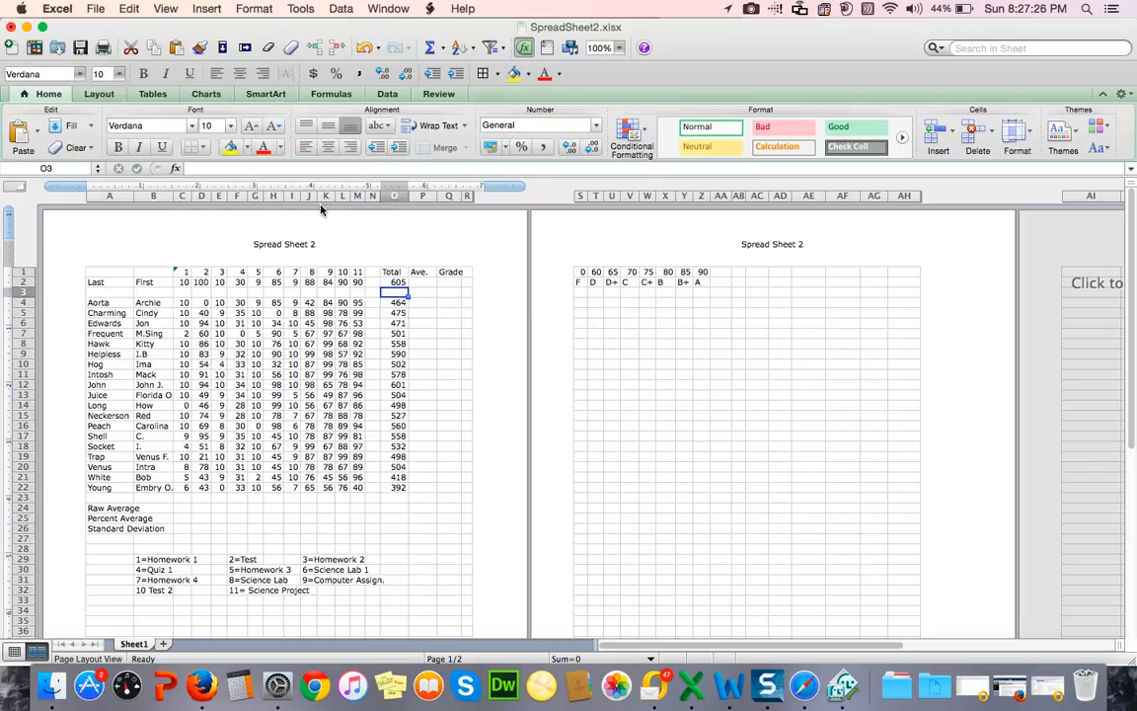
Step: Enter the percentage formula =O2/$O$2*100 in P2, under the Ave. heading, with an absolute reference to the points total
left_click(424, 283)
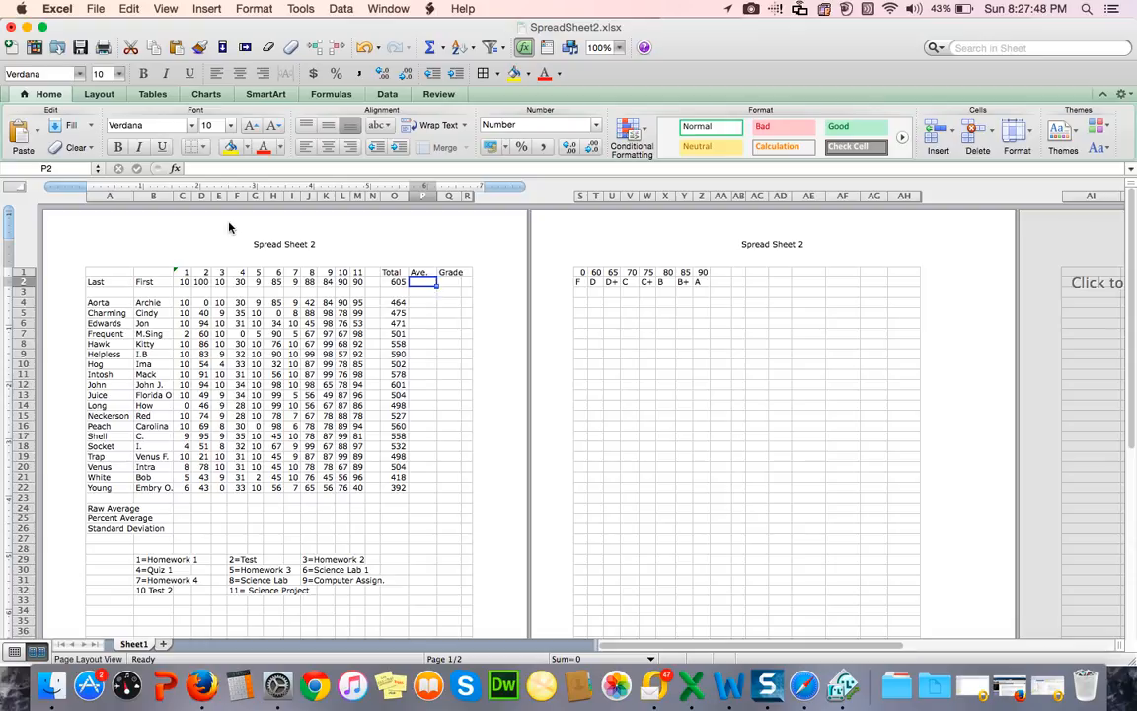
left_click(191, 168)
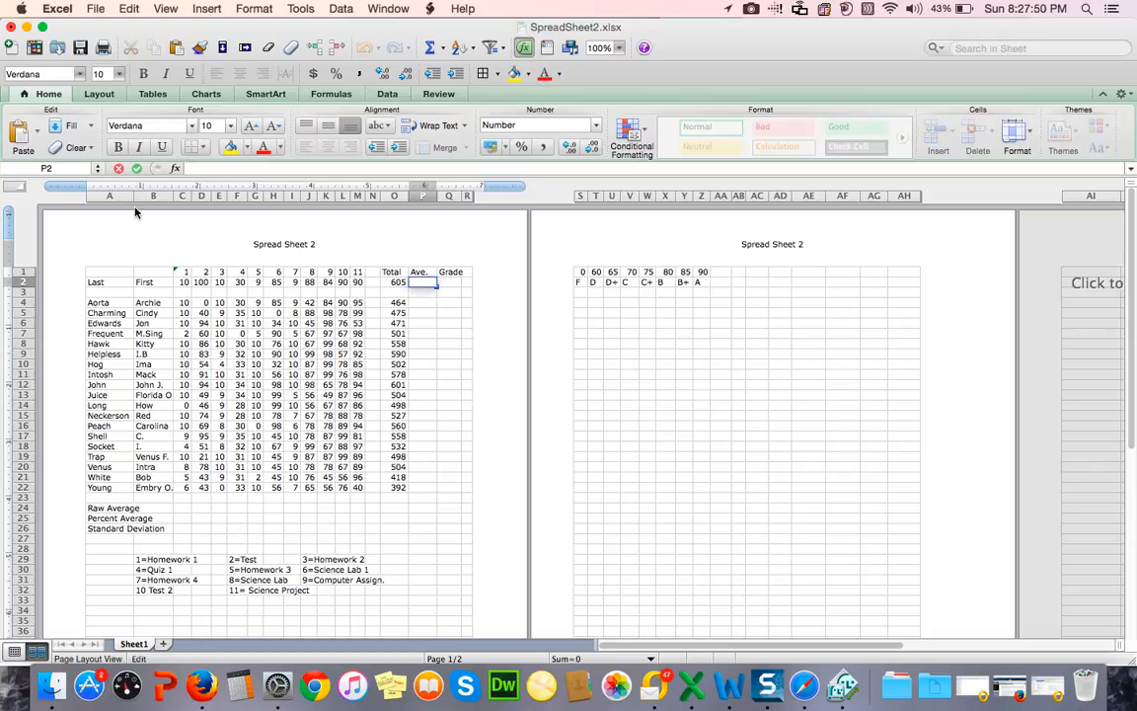
type("=")
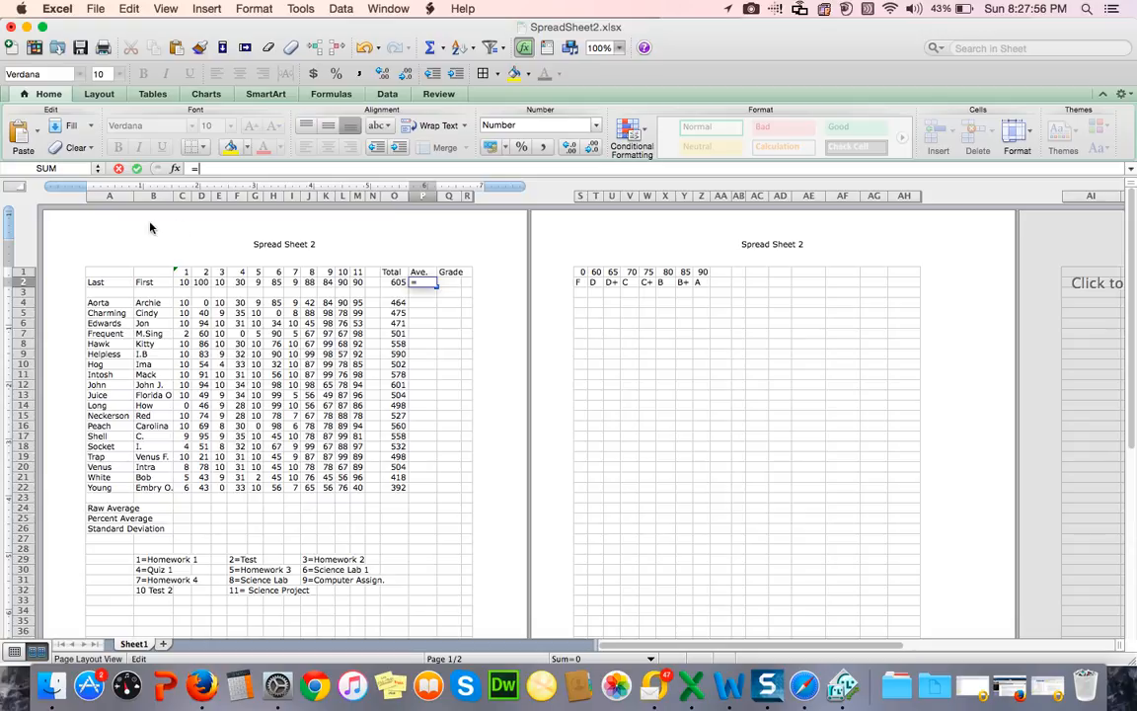
type("o2/$o")
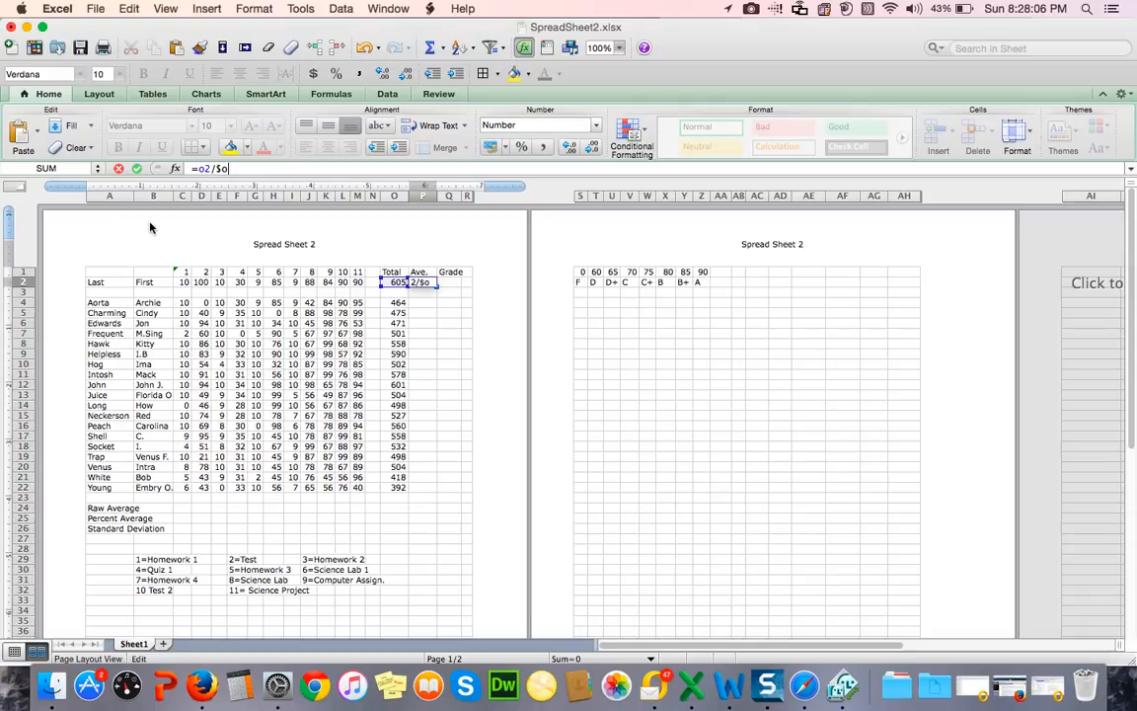
type("$2")
type("*100")
key("Return")
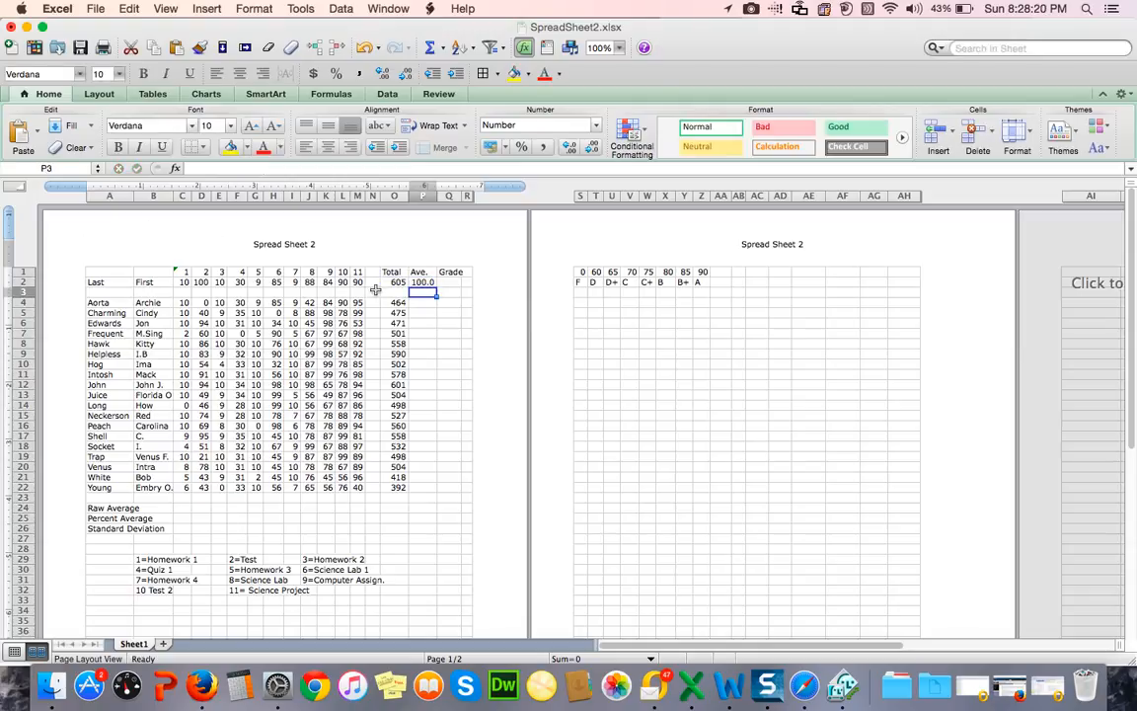
Step: Fill the Ave. formula from P2 down through P22 and format these cells as numbers with 0 decimal places
left_click(423, 281)
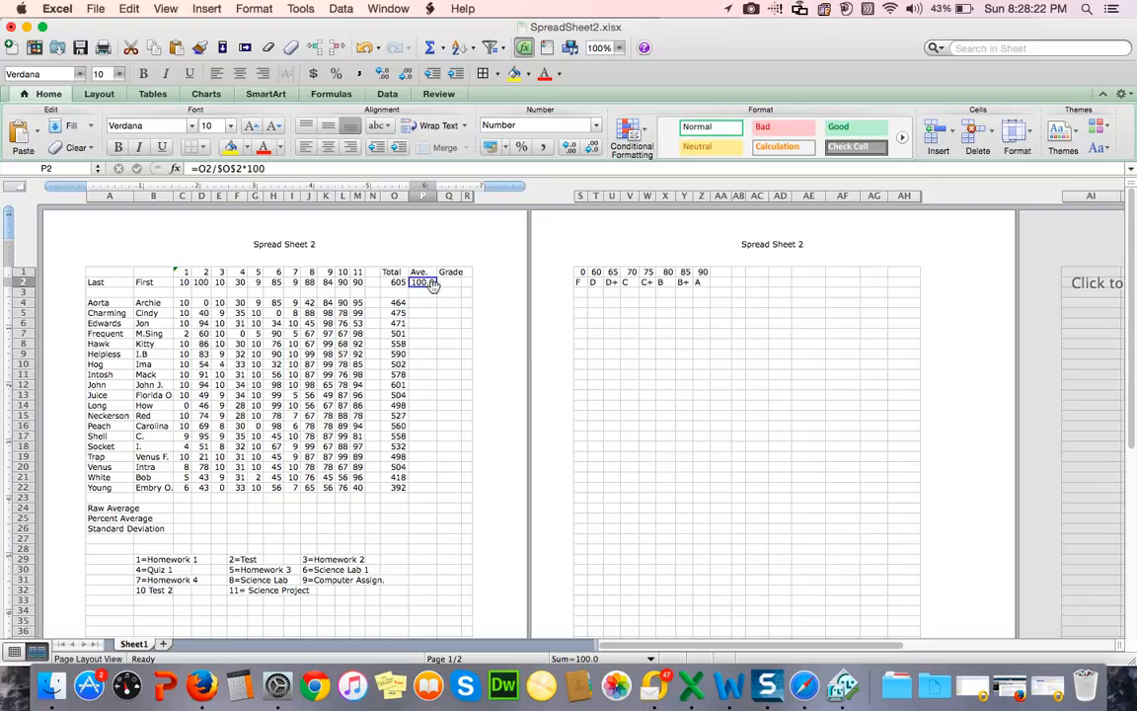
left_click_drag(438, 284, 420, 490)
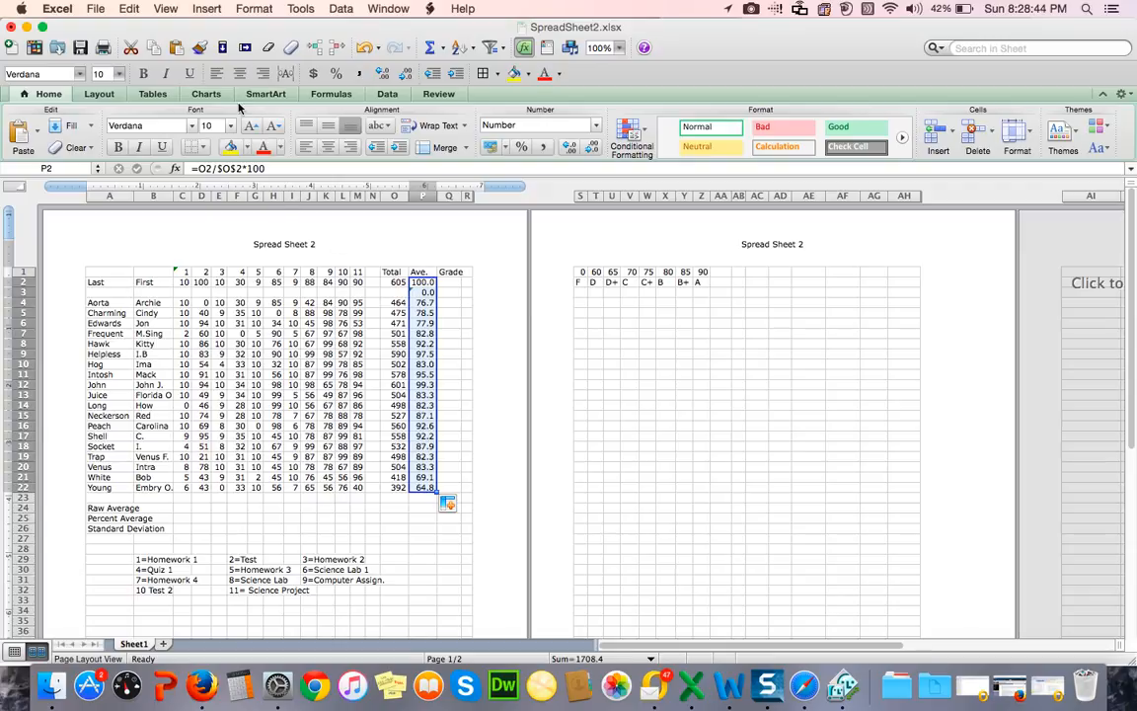
left_click(253, 8)
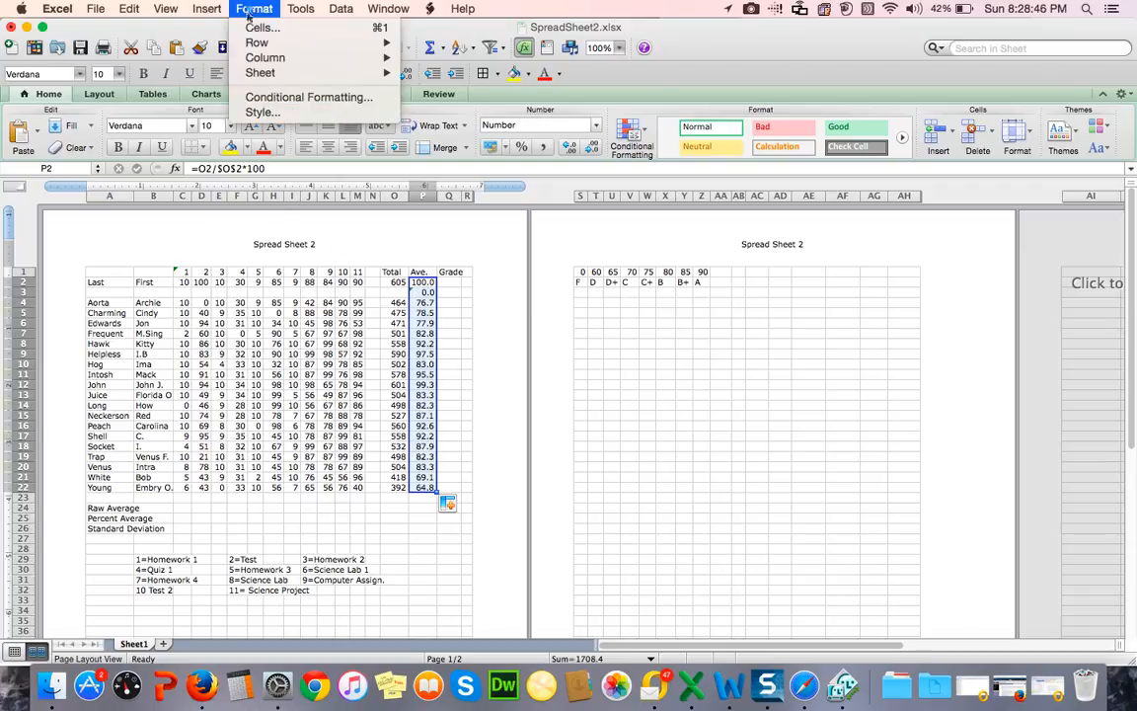
left_click(252, 28)
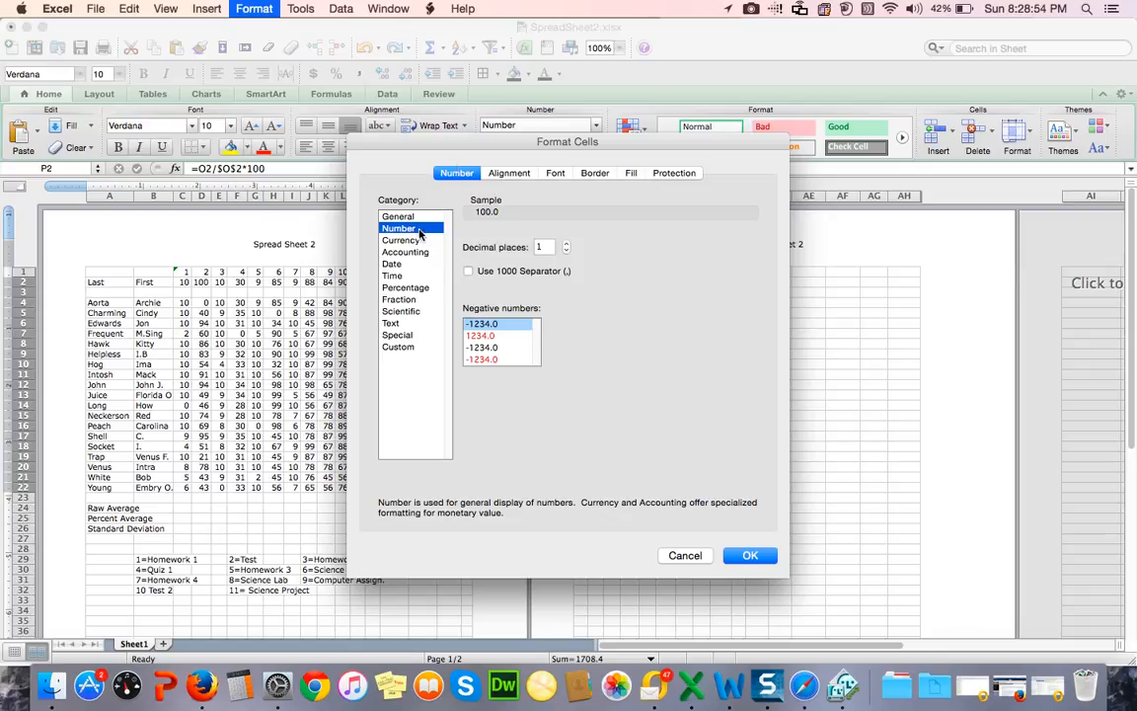
left_click(566, 252)
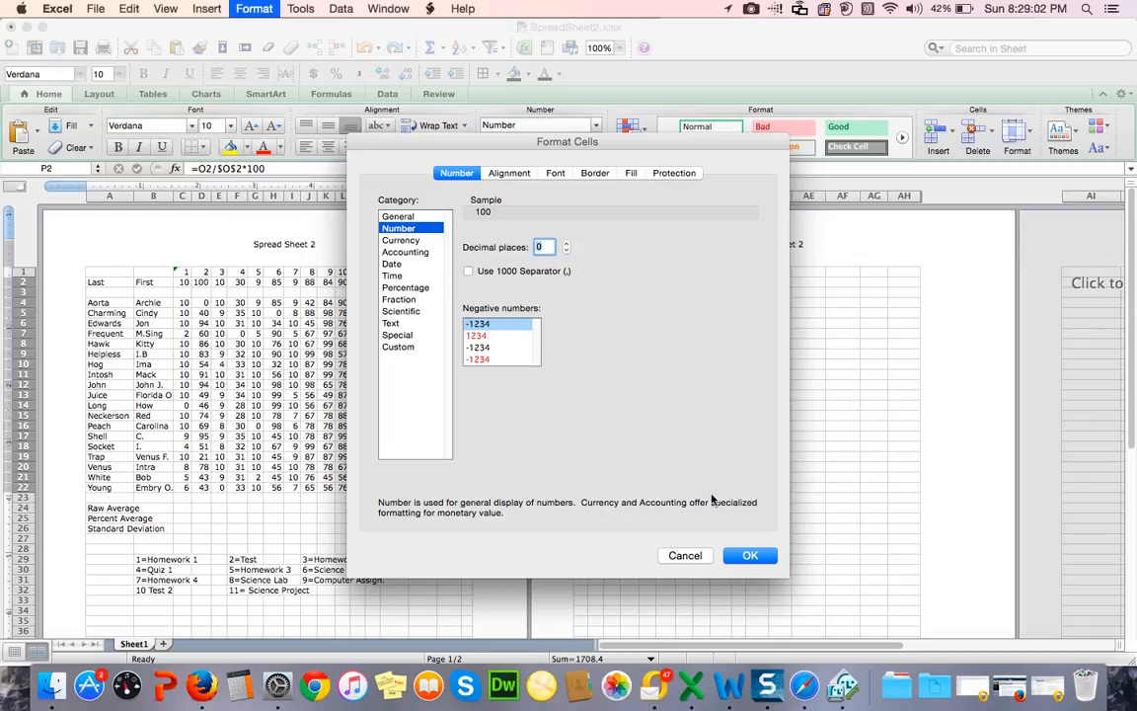
left_click(749, 558)
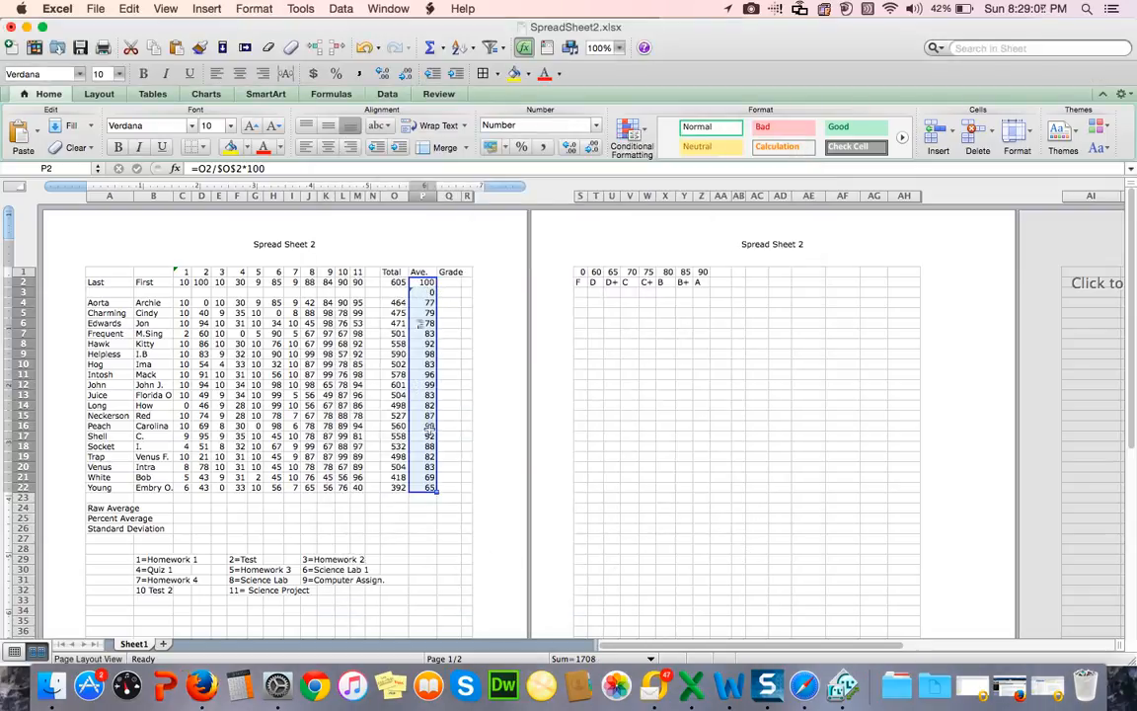
Step: Clear the contents of the blank-row cell P3 in the Ave. column
left_click(425, 292)
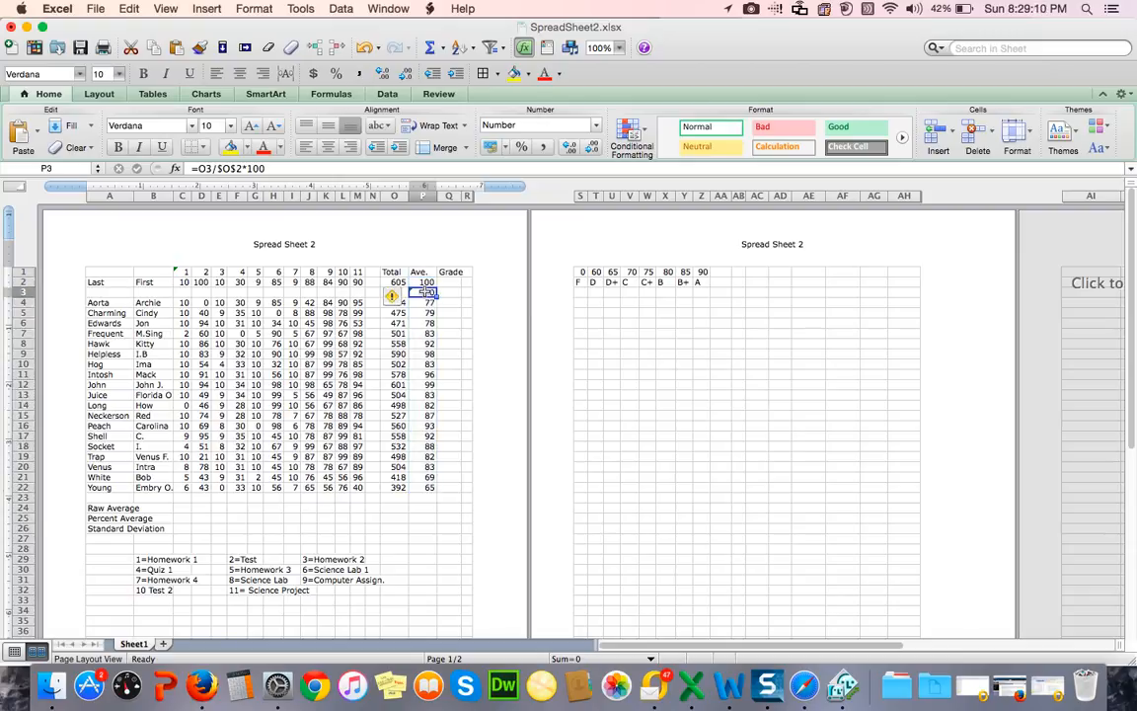
left_click(133, 7)
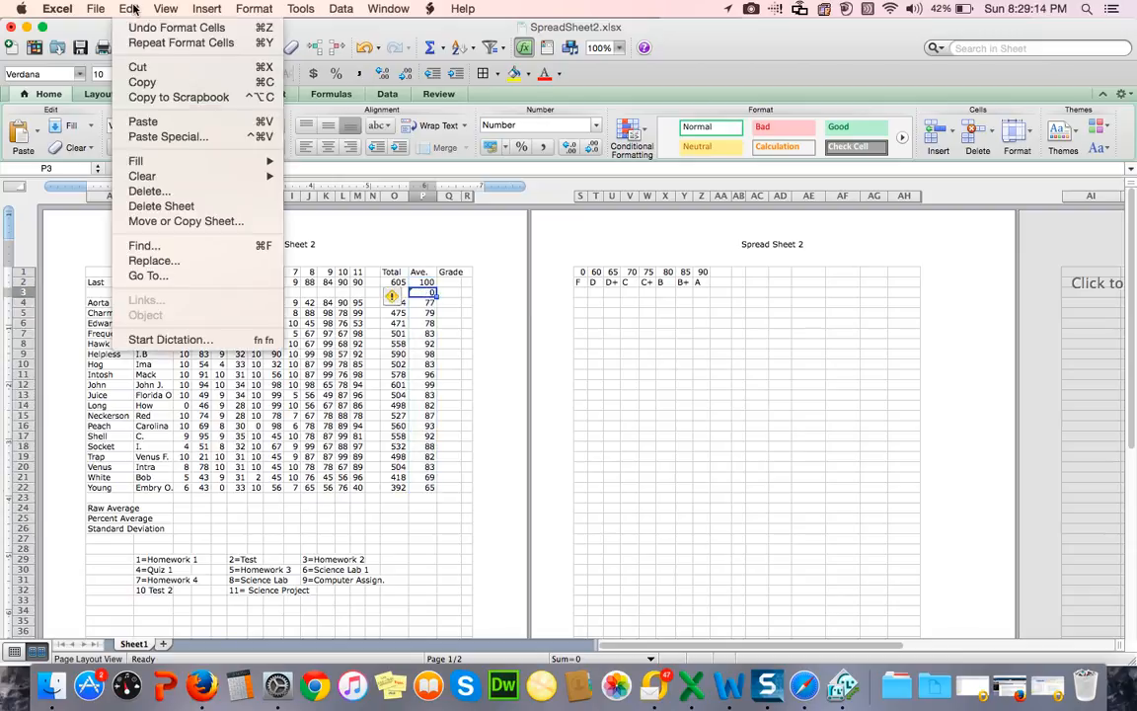
mouse_move(131, 177)
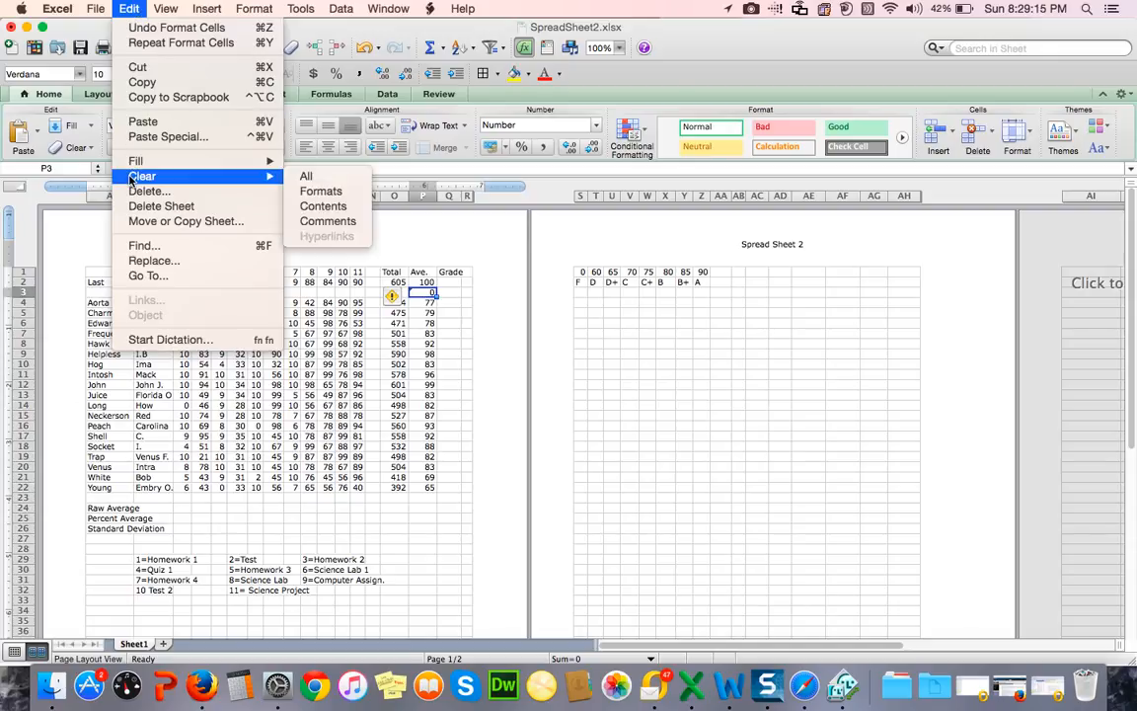
left_click(323, 205)
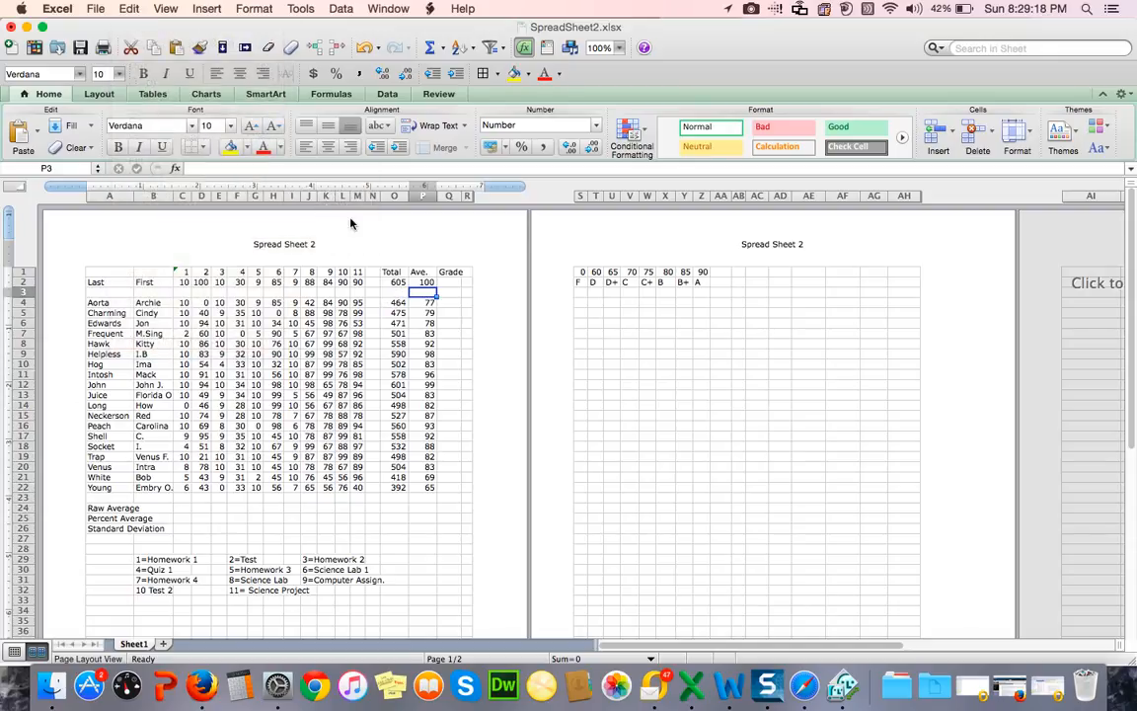
Step: Enter the formula =lookup(p2,s$1..z$1,s$2..z$2) in Q2, under the Grade heading, to convert the average into a letter grade
left_click(449, 282)
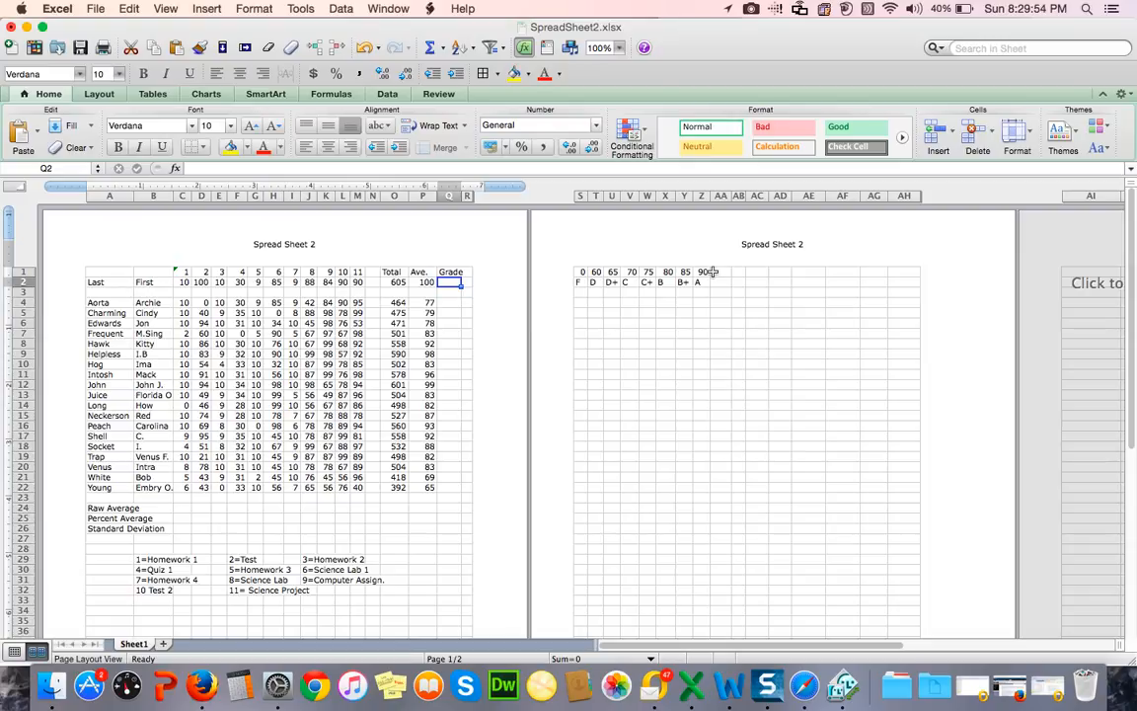
left_click(195, 167)
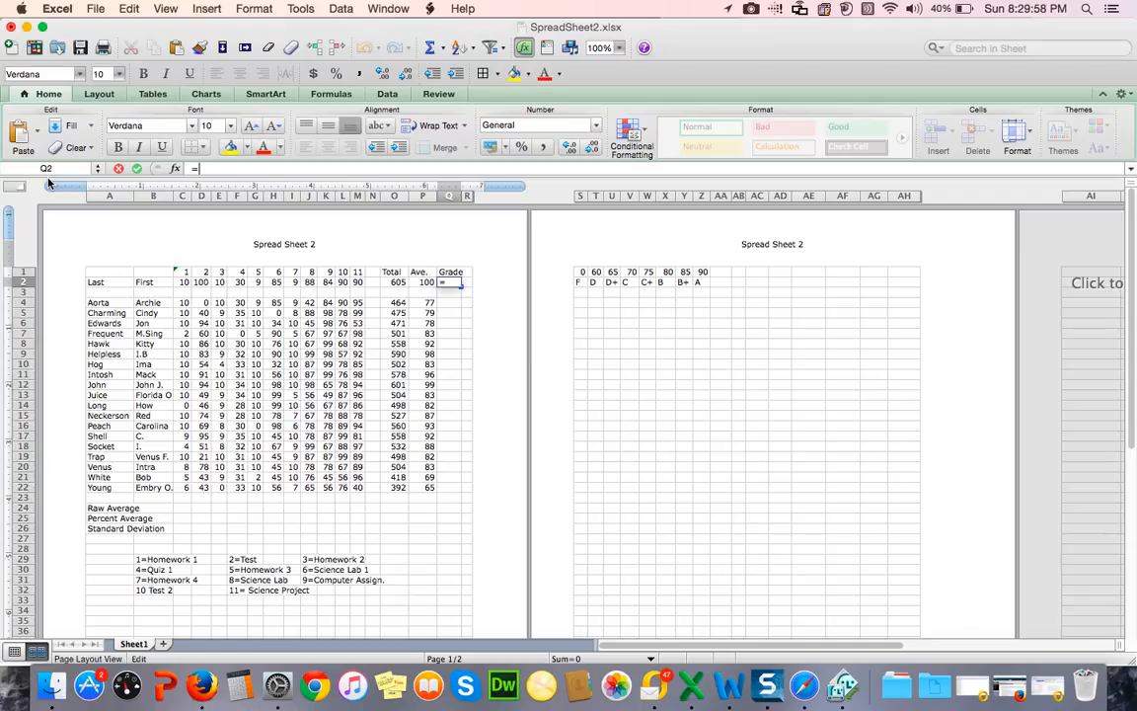
type("=lookup")
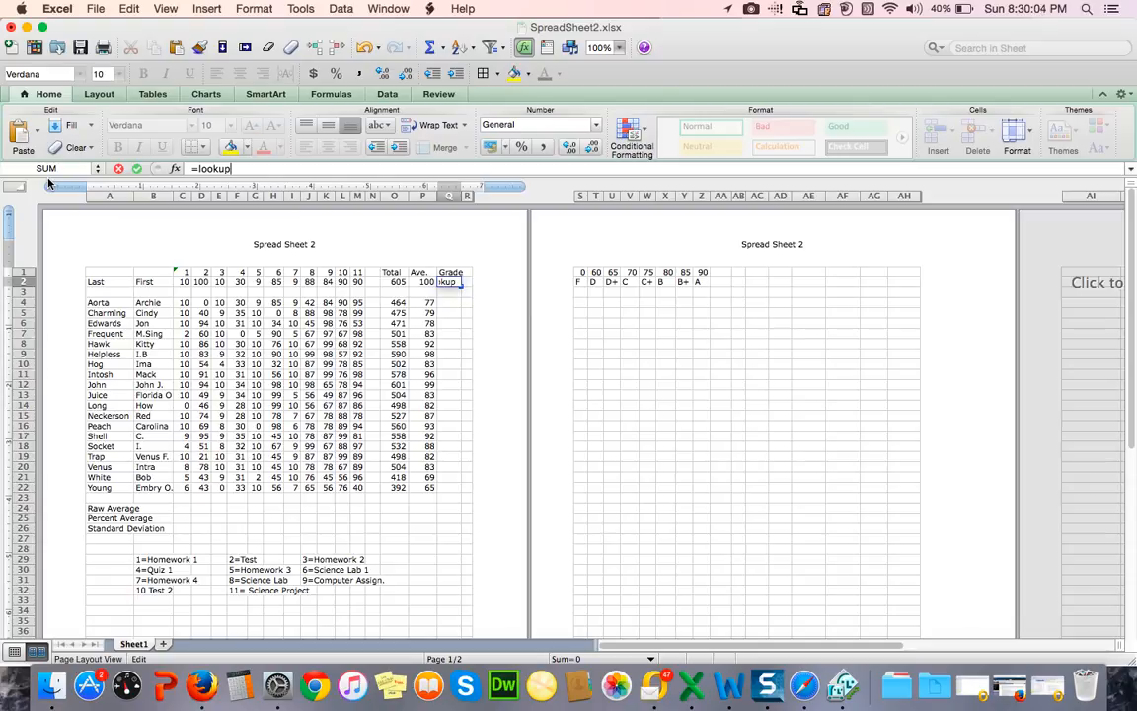
type("(")
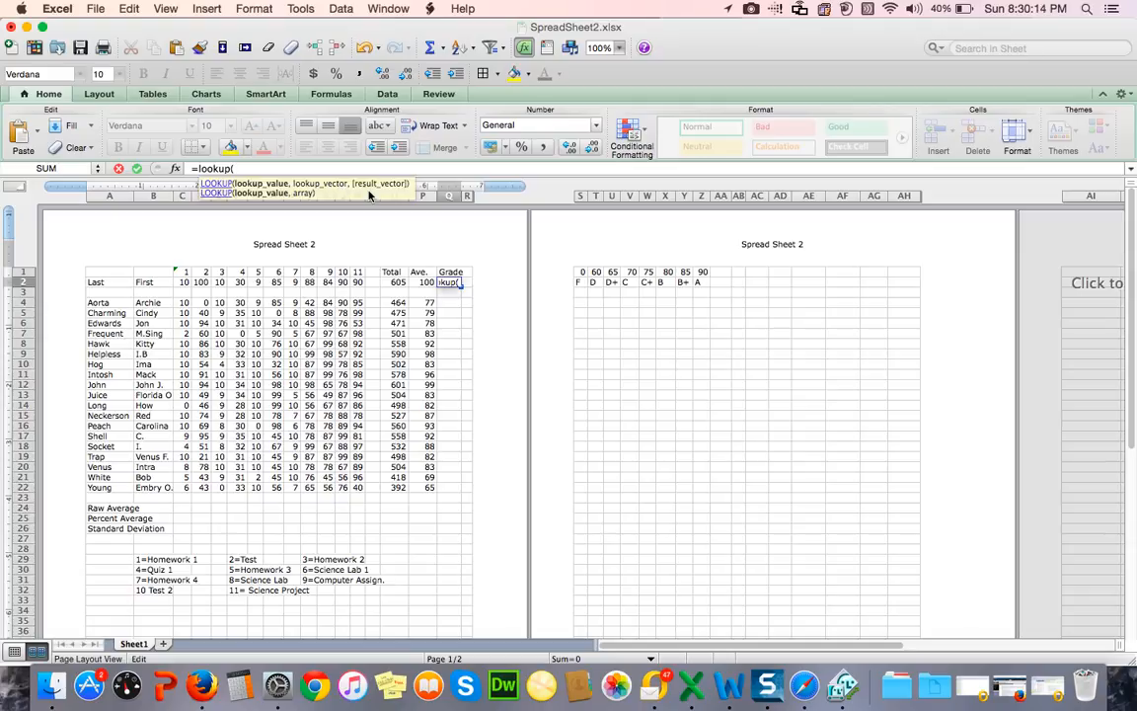
left_click(419, 285)
type("p2")
type(",")
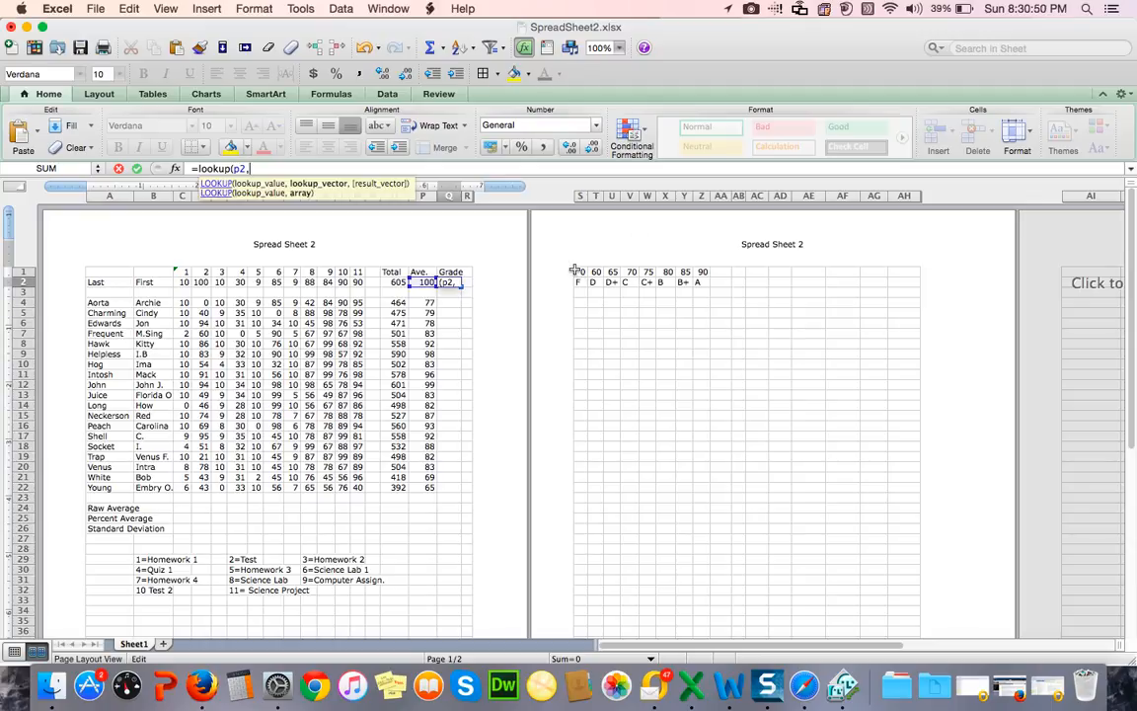
type("s$1:z$1")
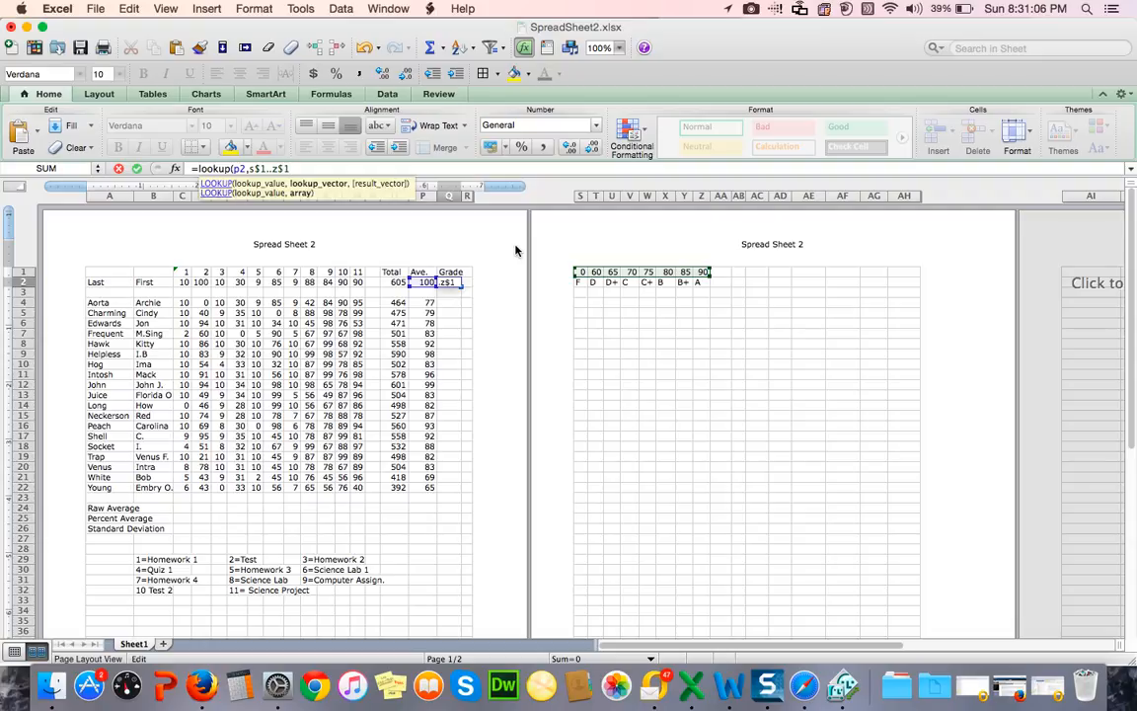
type(",")
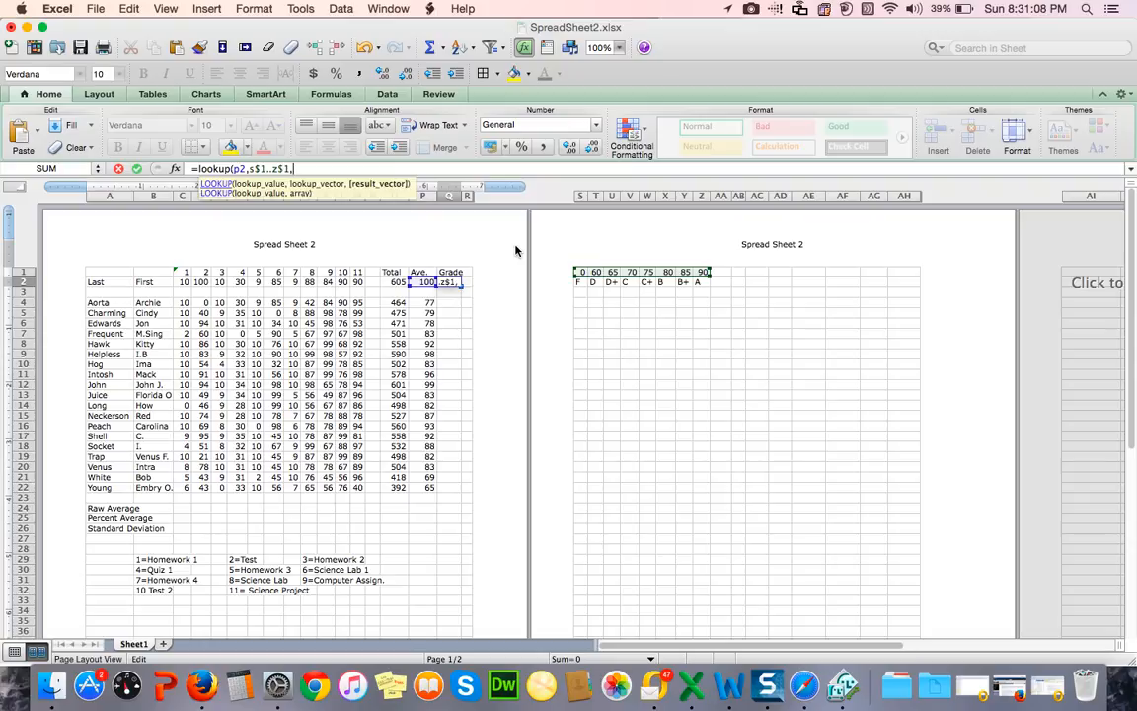
type("s$2..z$2)")
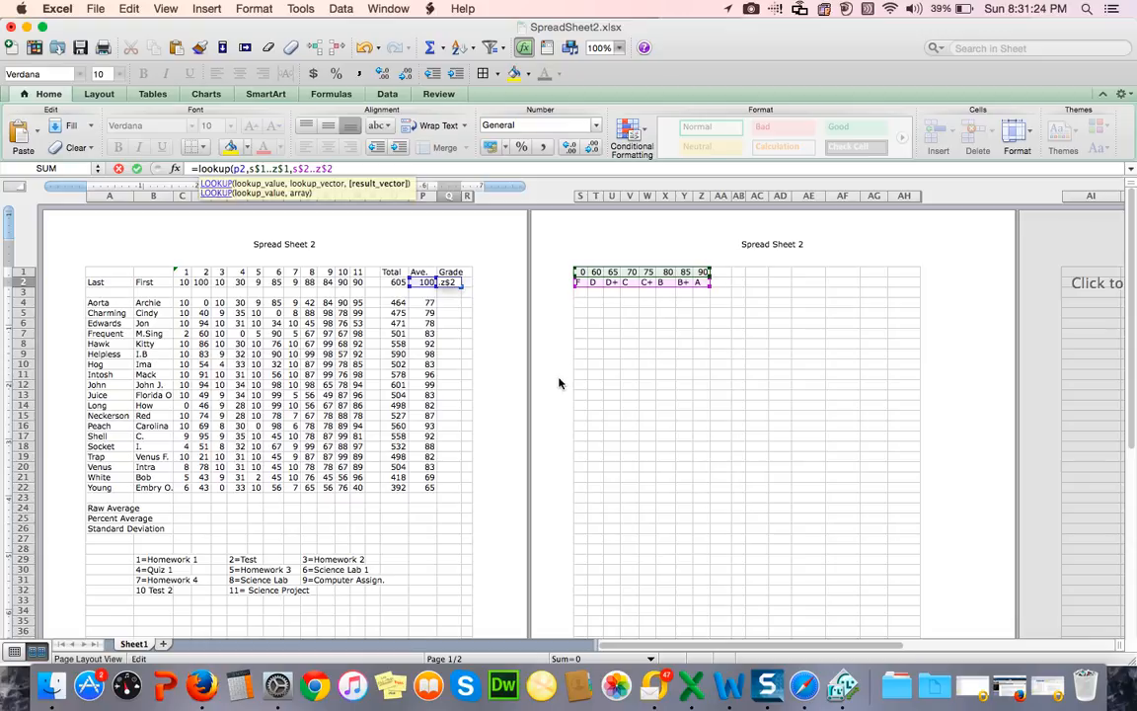
key("Return")
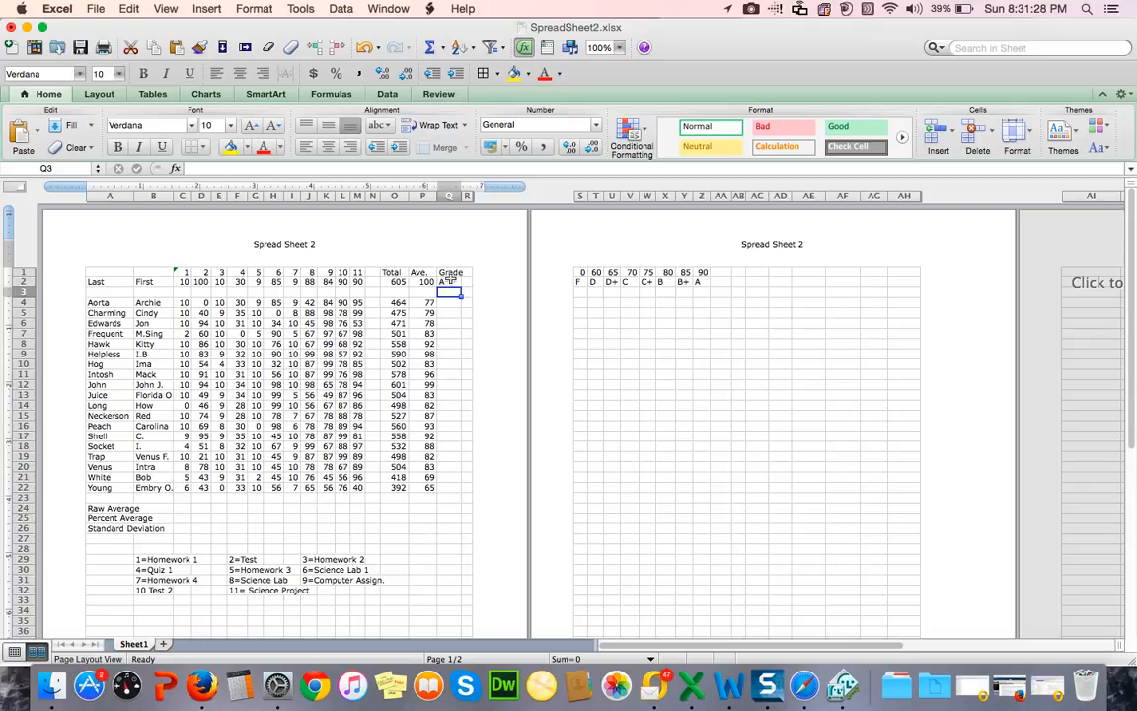
Step: Fill the Grade formula from Q2 down through Q22, and clear the contents of the blank-row cell Q3
left_click(452, 284)
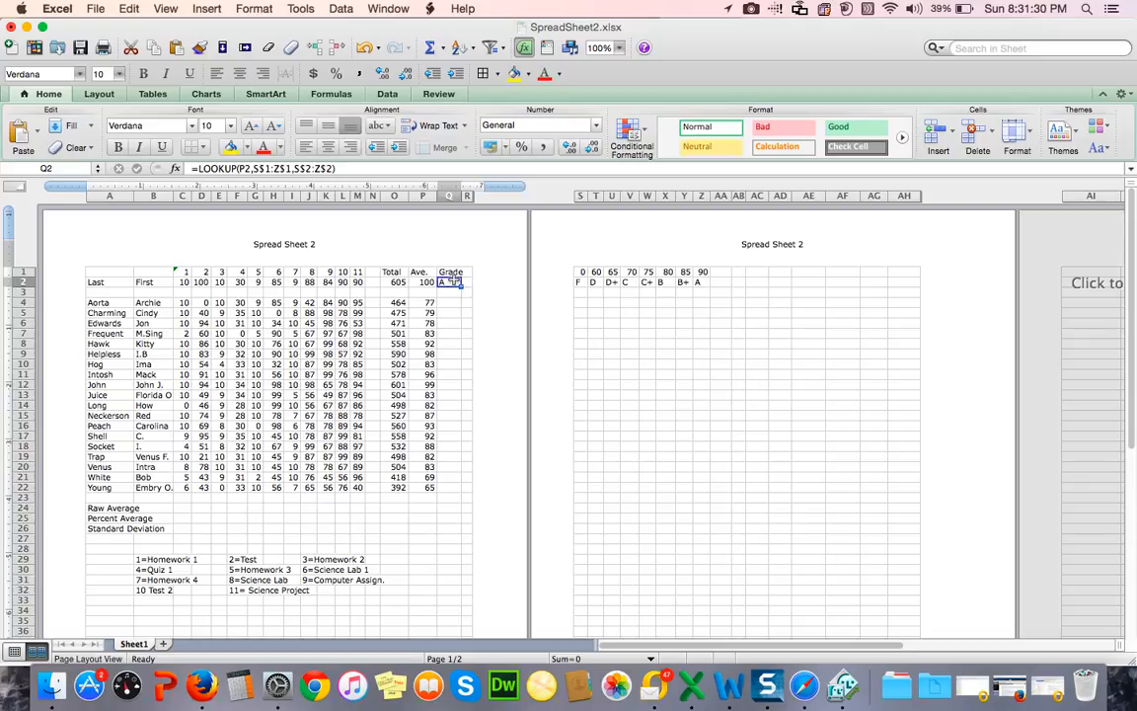
left_click_drag(461, 287, 461, 493)
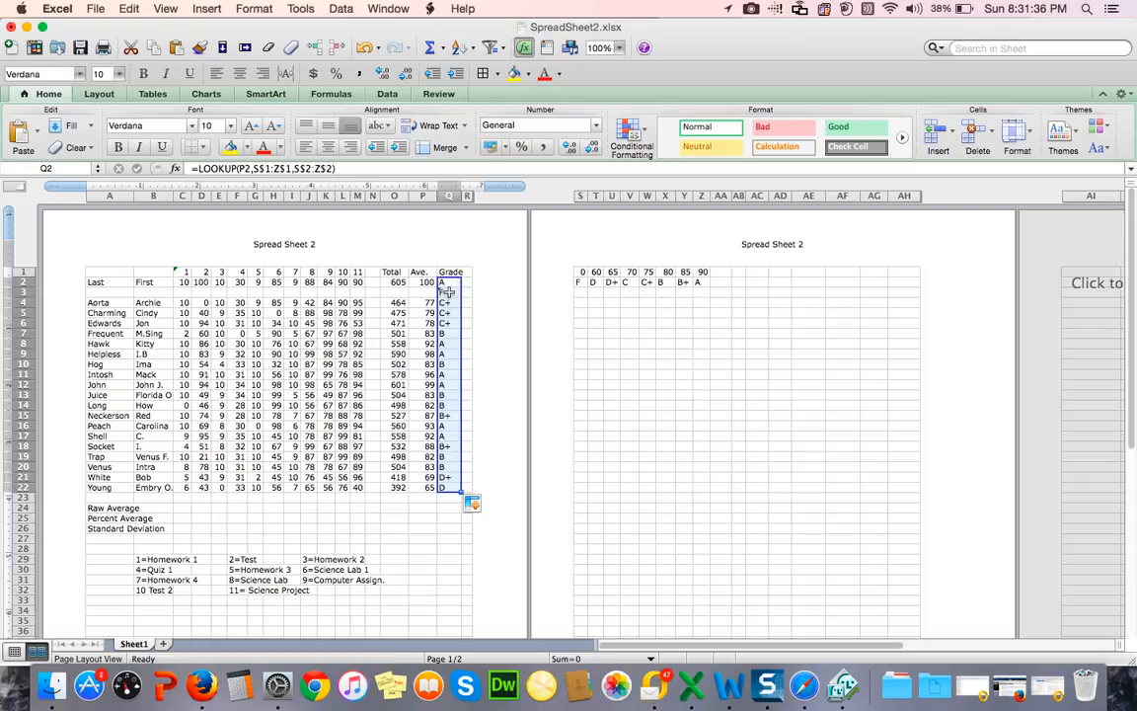
left_click(447, 291)
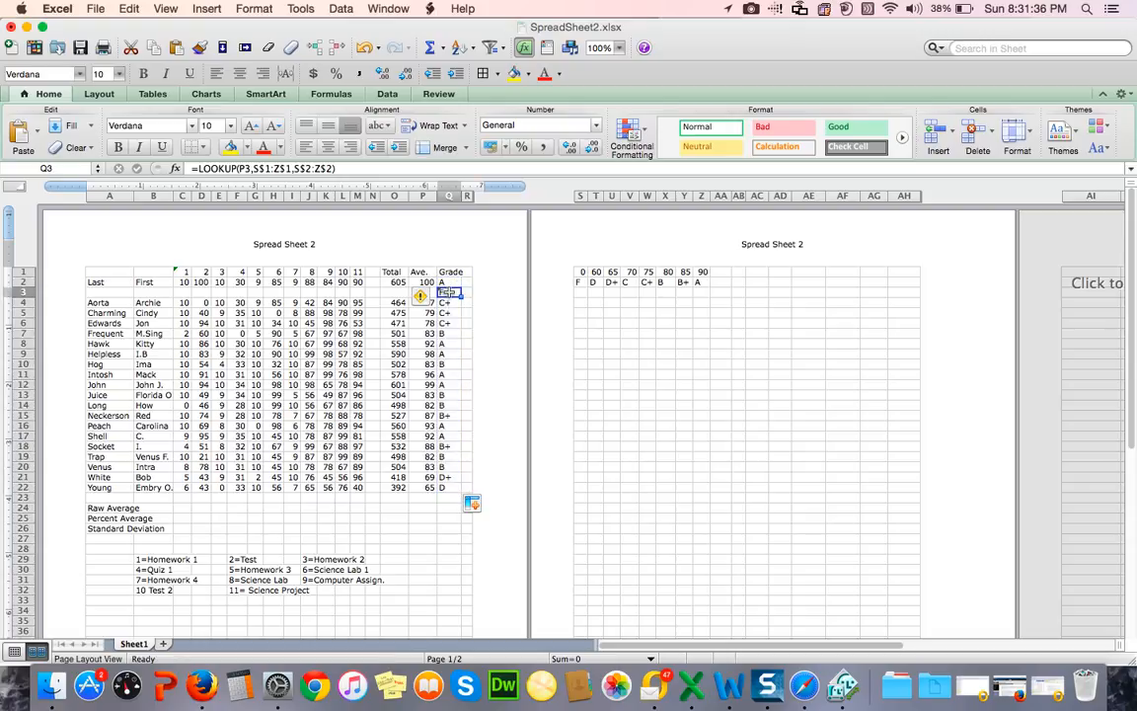
left_click(128, 9)
mouse_move(178, 180)
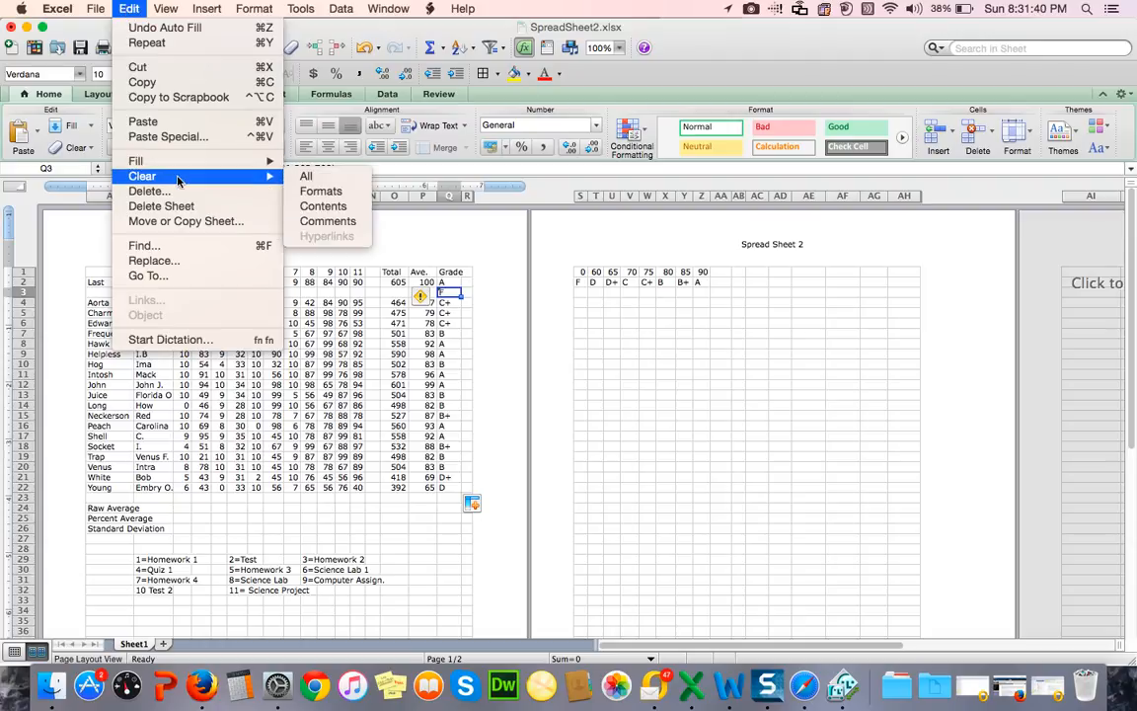
left_click(318, 205)
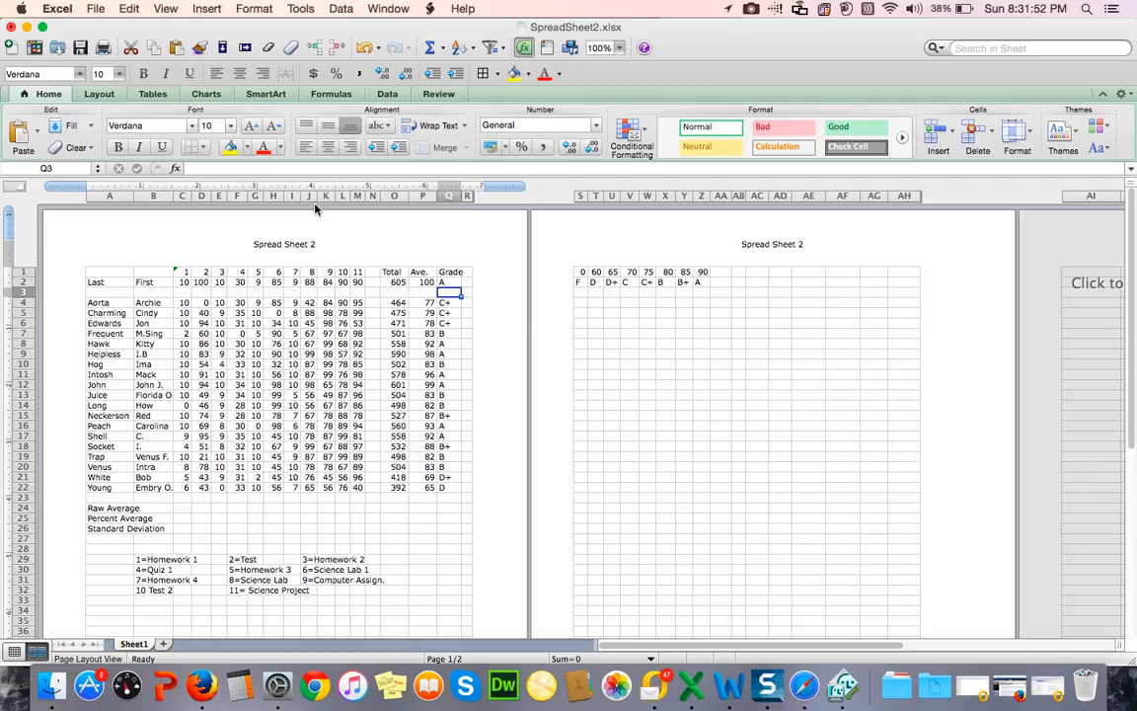
Step: Save the workbook to the Desktop as an .xlsx file named with the owner's last name followed by SS2
left_click(96, 10)
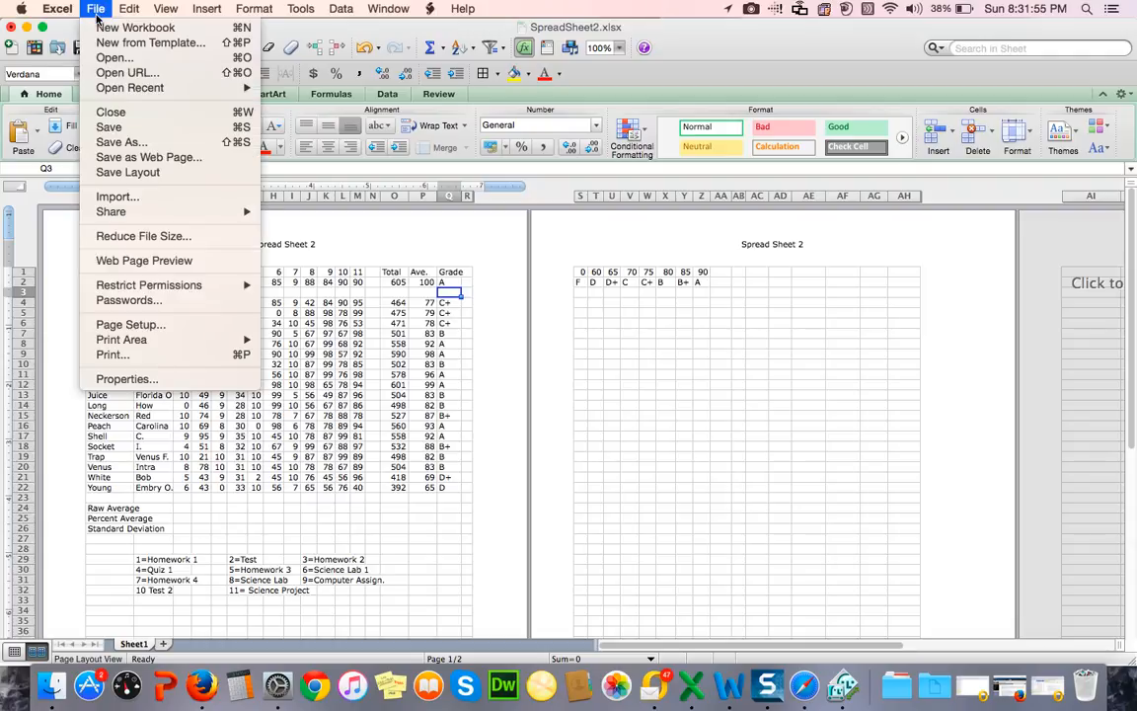
left_click(121, 144)
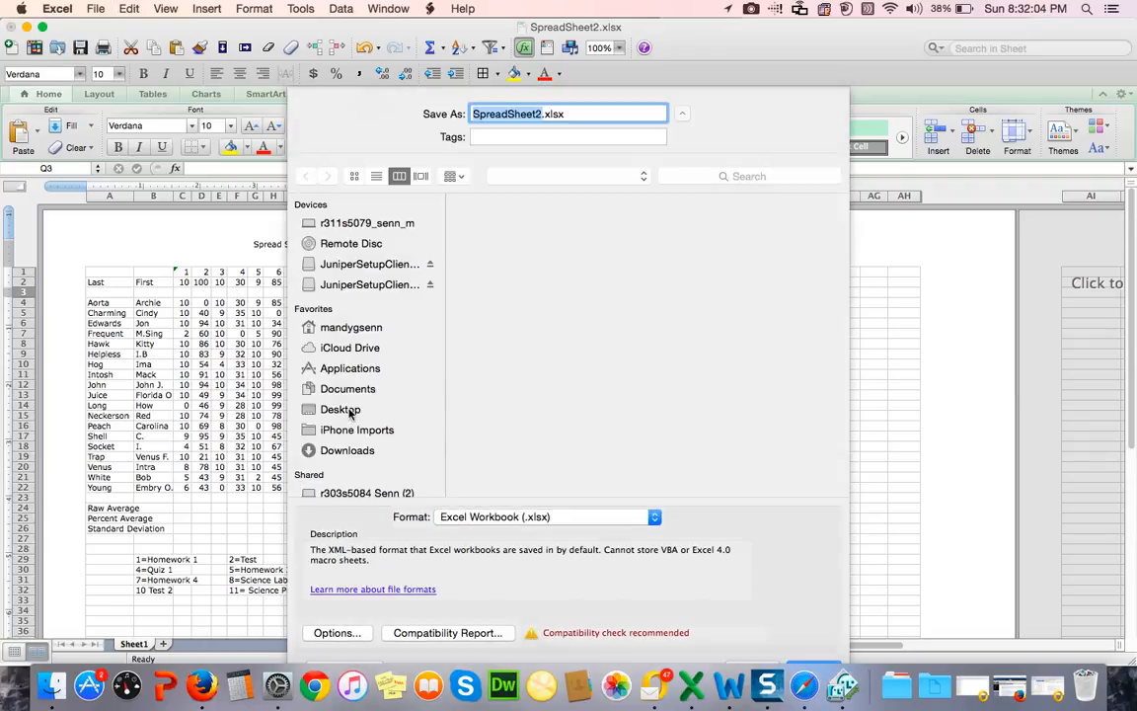
left_click(346, 410)
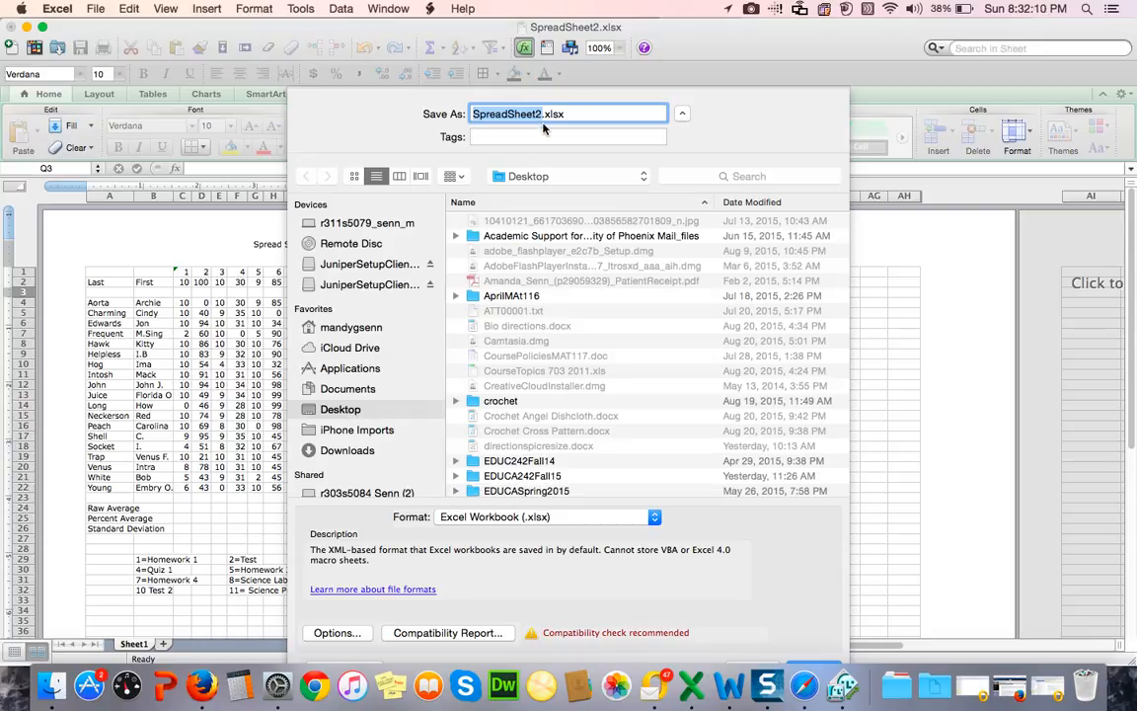
type("SennSS2")
left_click(833, 664)
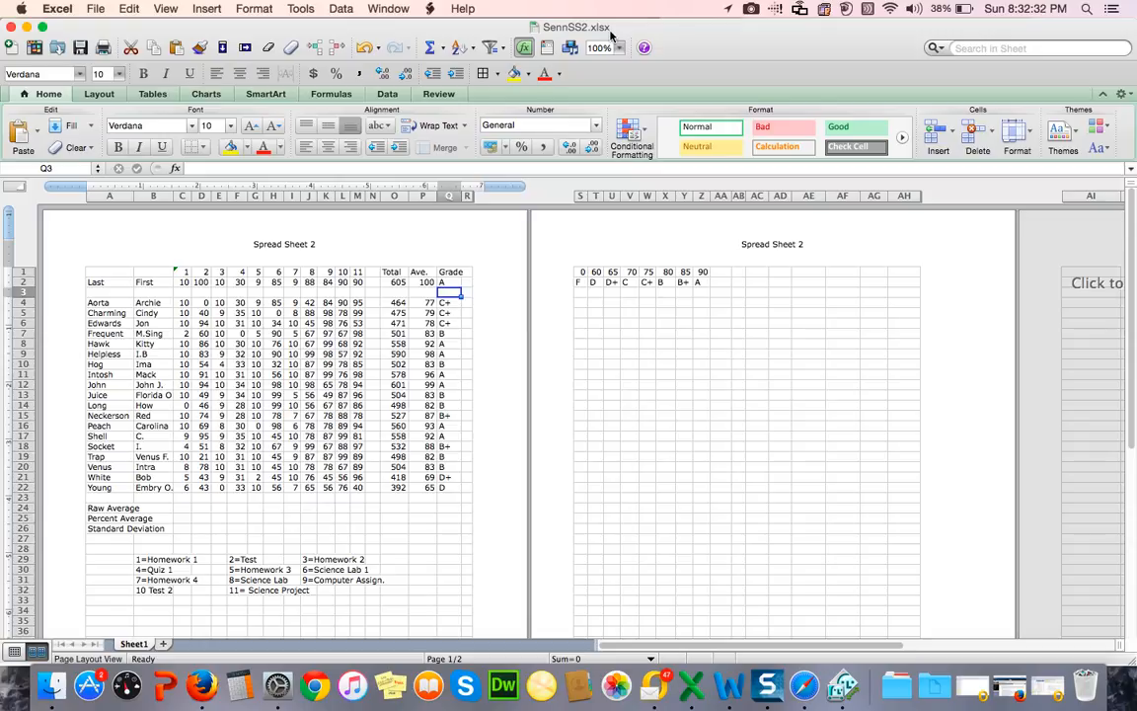
Step: Enter the formula =counta(a4..a22) in A3, below the Last heading, to count the students
left_click(111, 291)
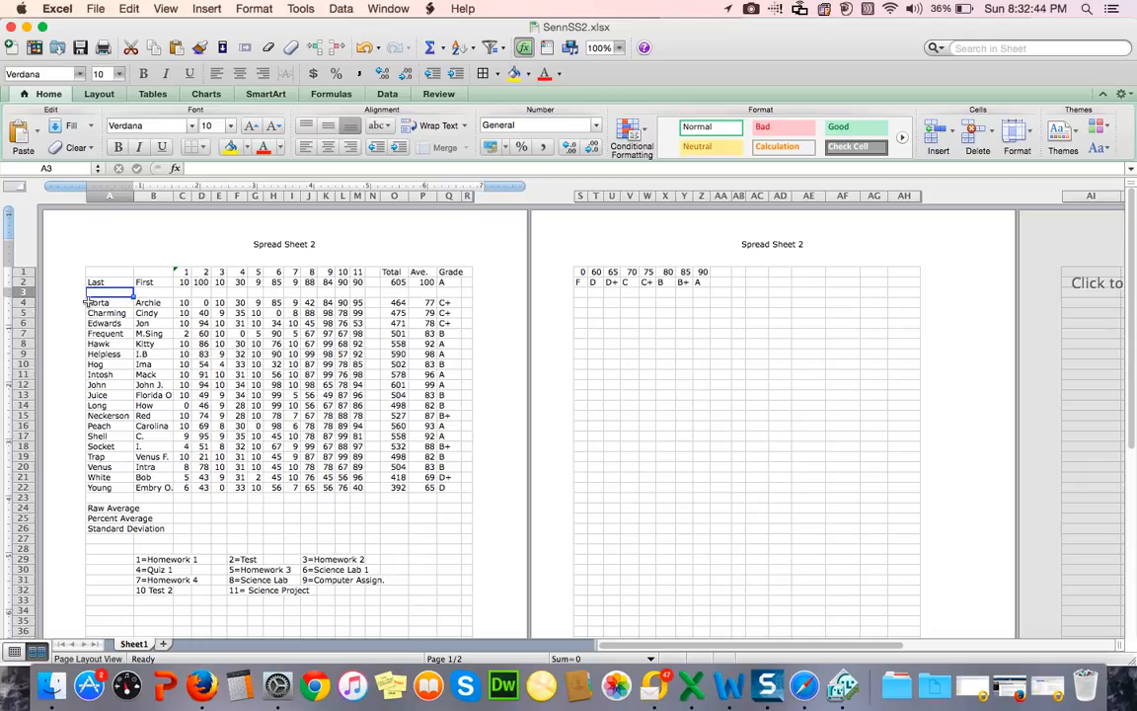
left_click(197, 167)
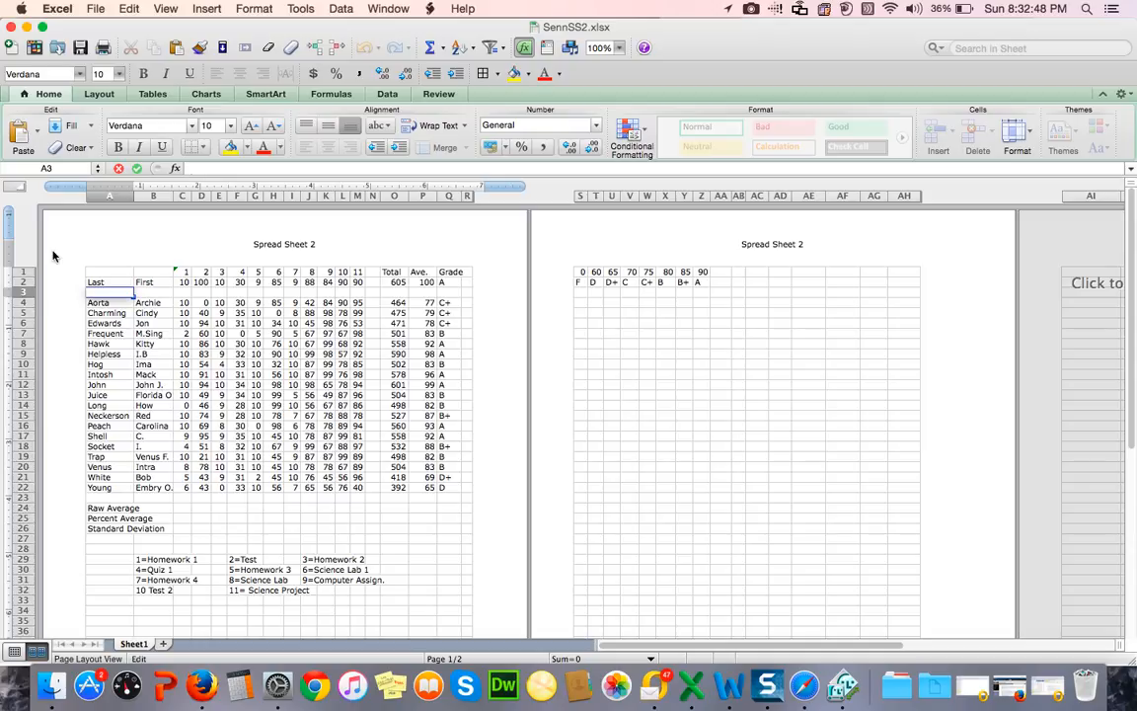
type("=")
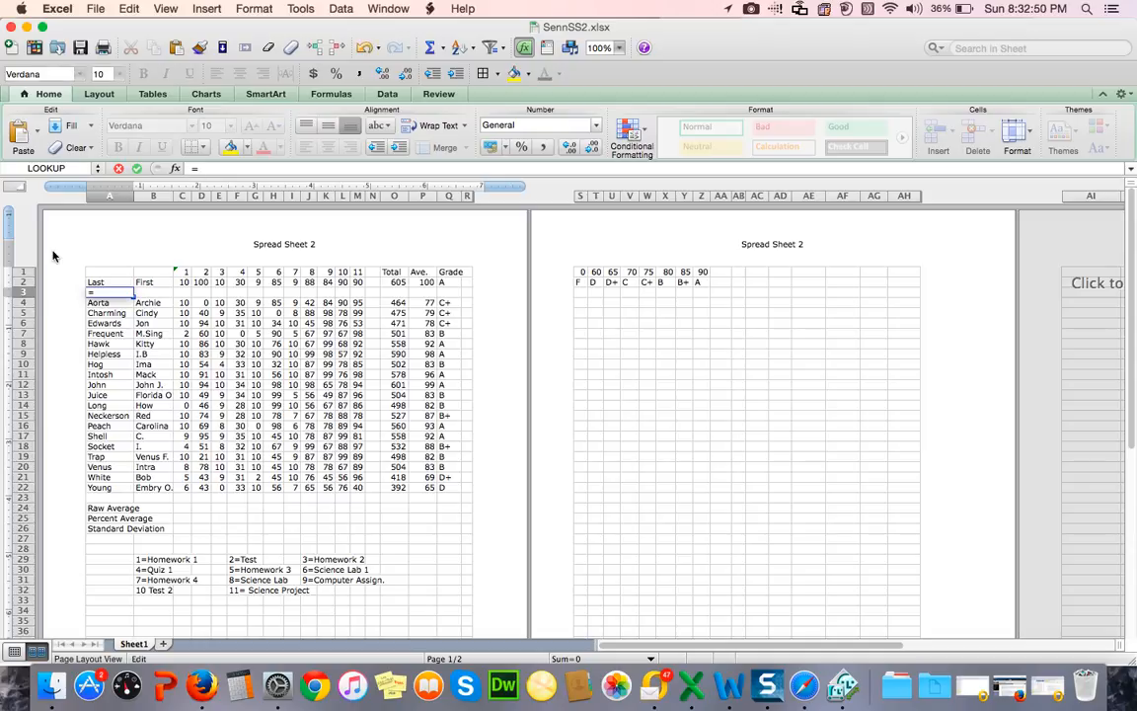
type("count")
left_click_drag(97, 288, 102, 242)
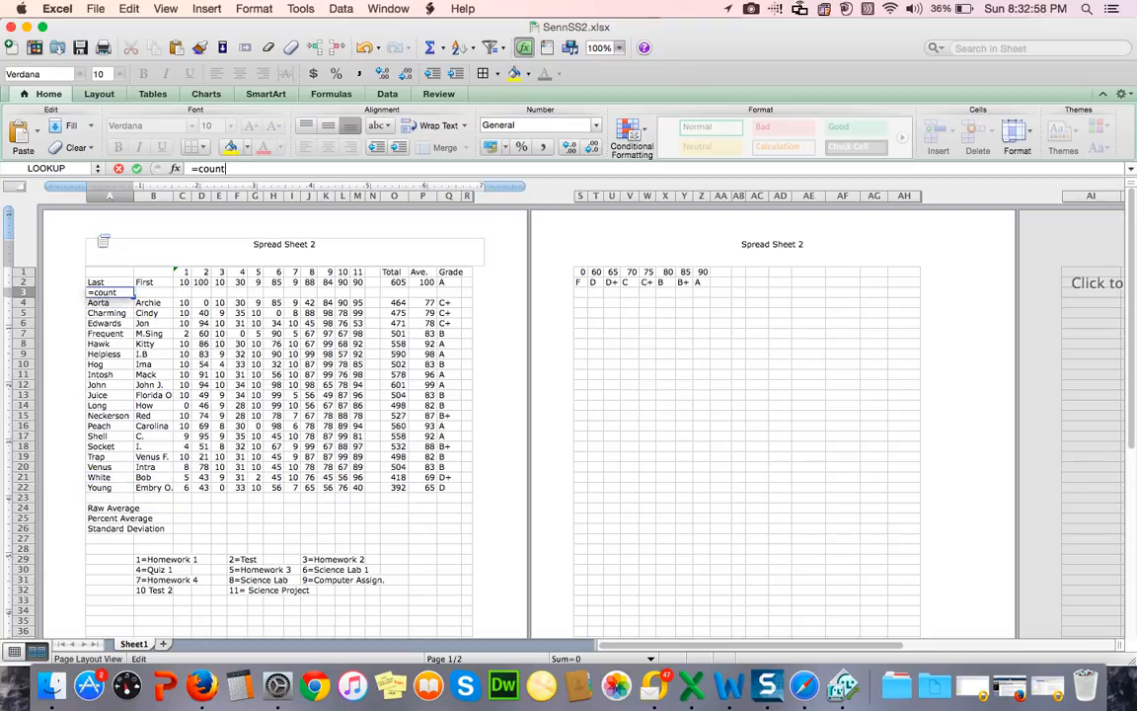
type("a(")
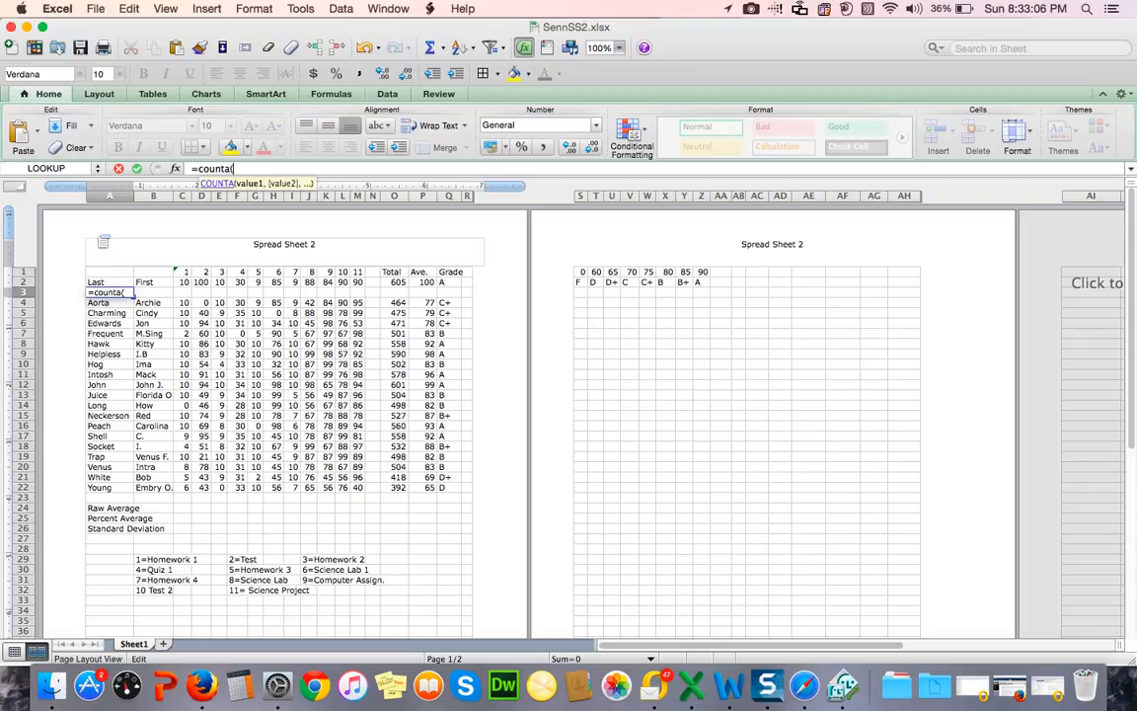
type("a4..")
type("a22")
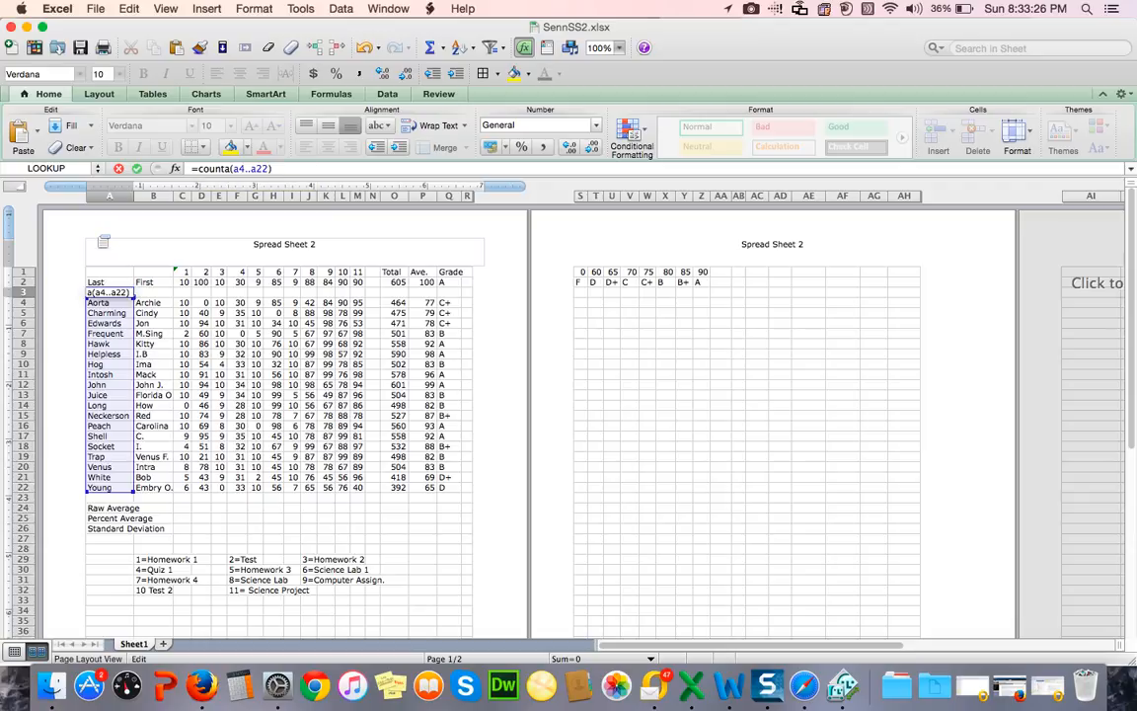
key("Return")
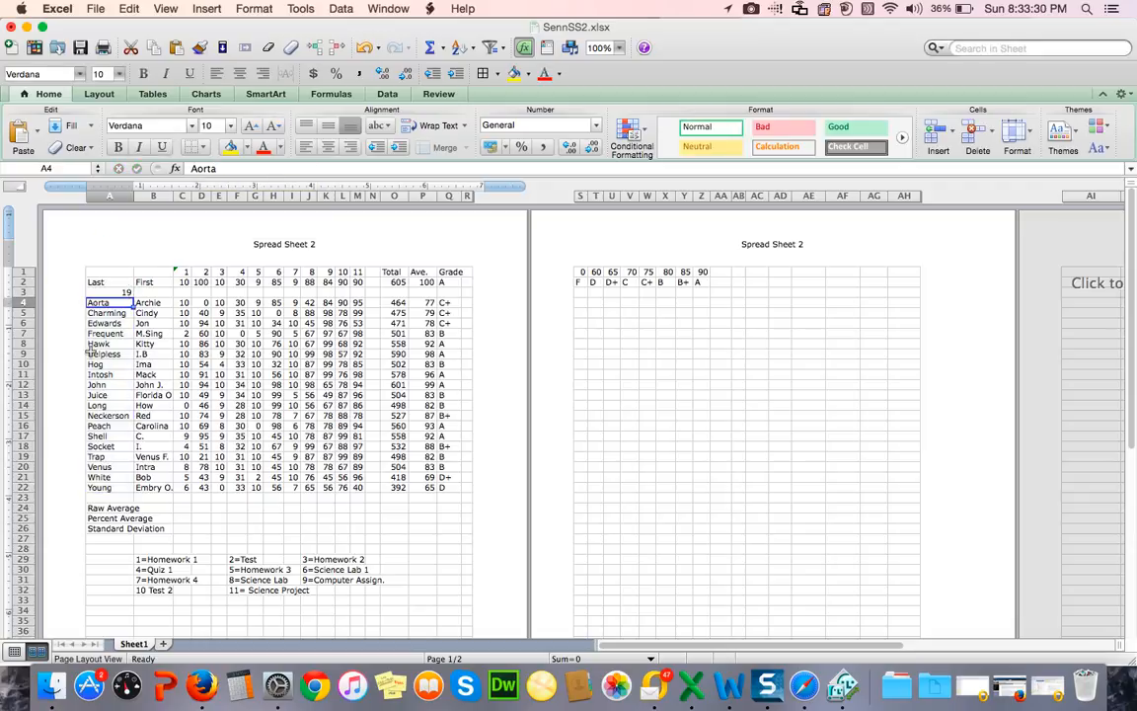
Step: Delete the student record in row 8 to test the count formula, and undo the deletion
left_click(21, 343)
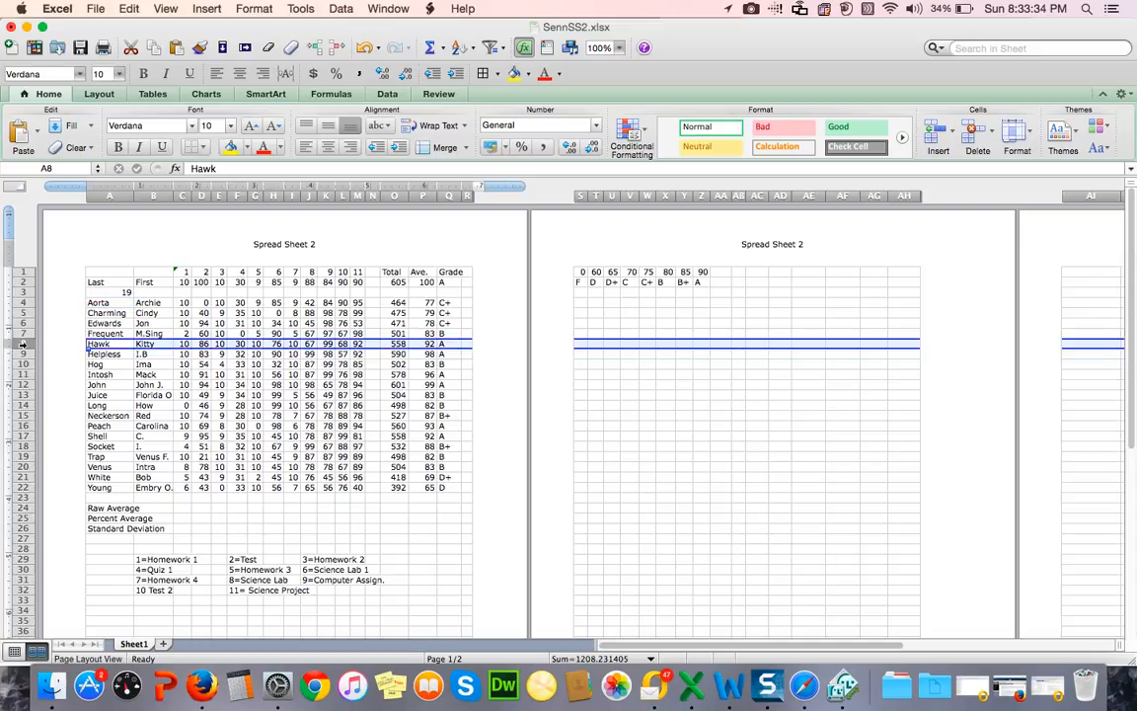
left_click(129, 9)
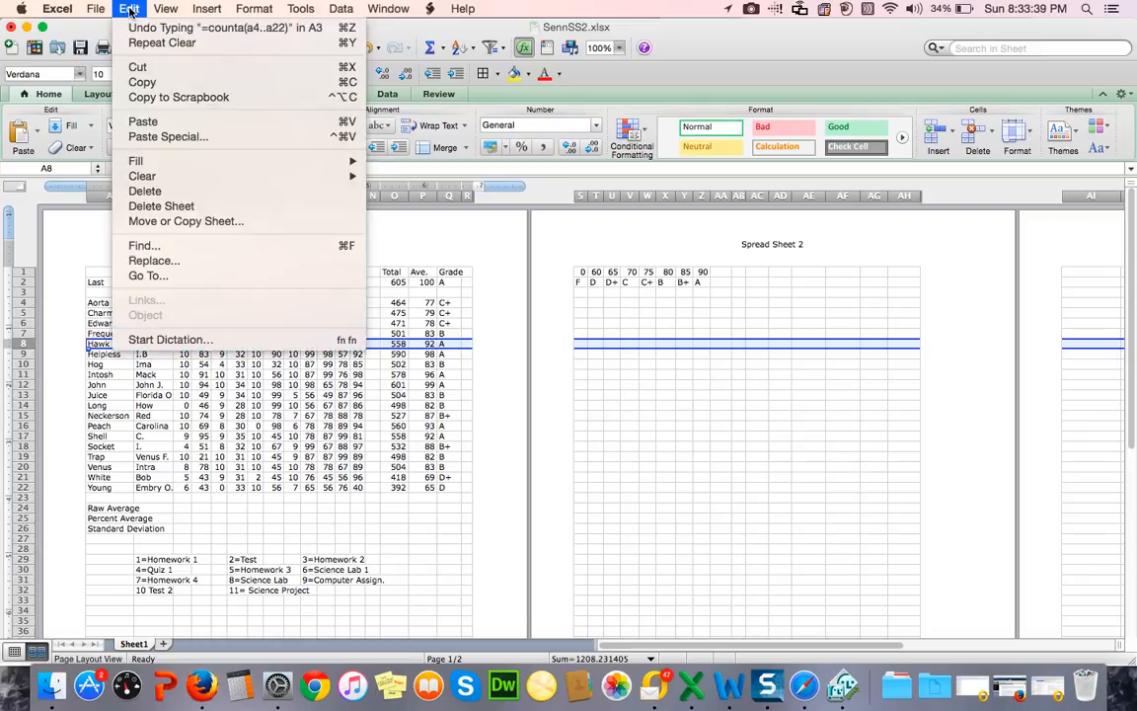
left_click(138, 192)
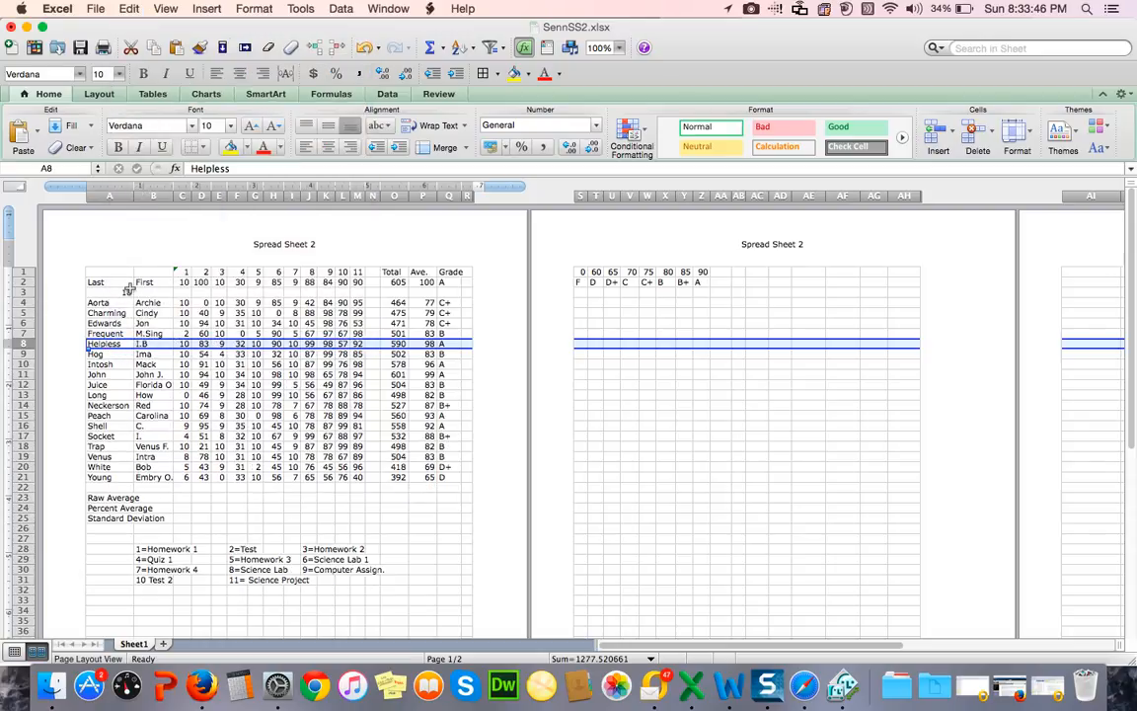
left_click(129, 10)
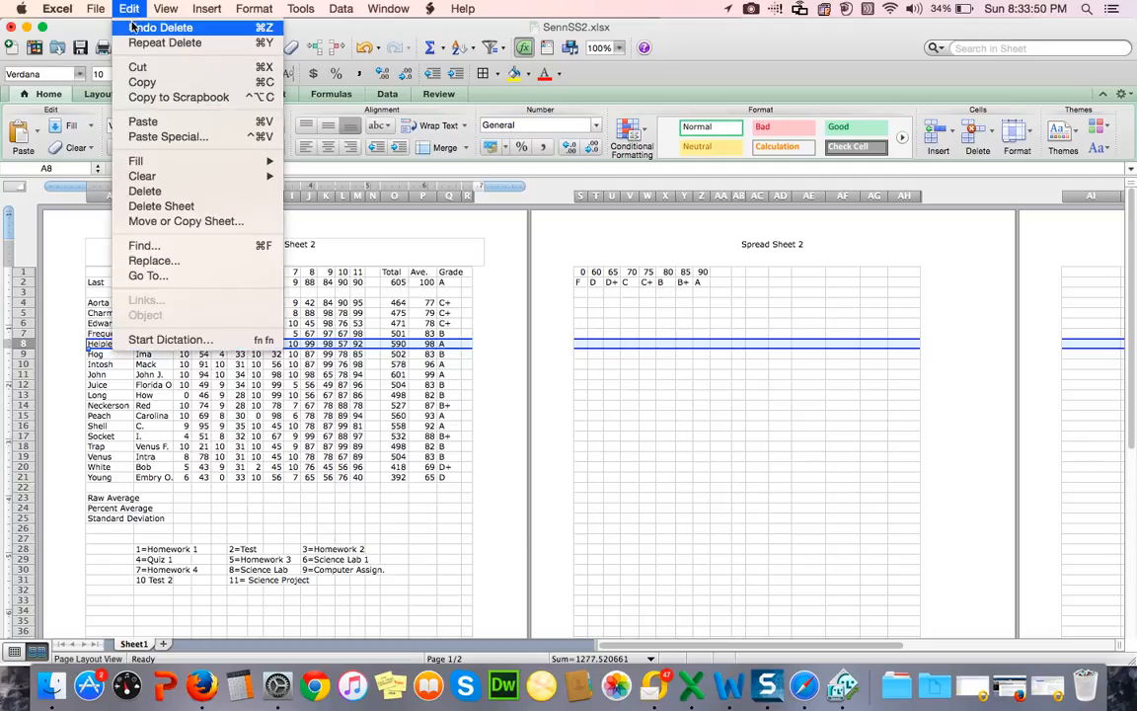
left_click(133, 29)
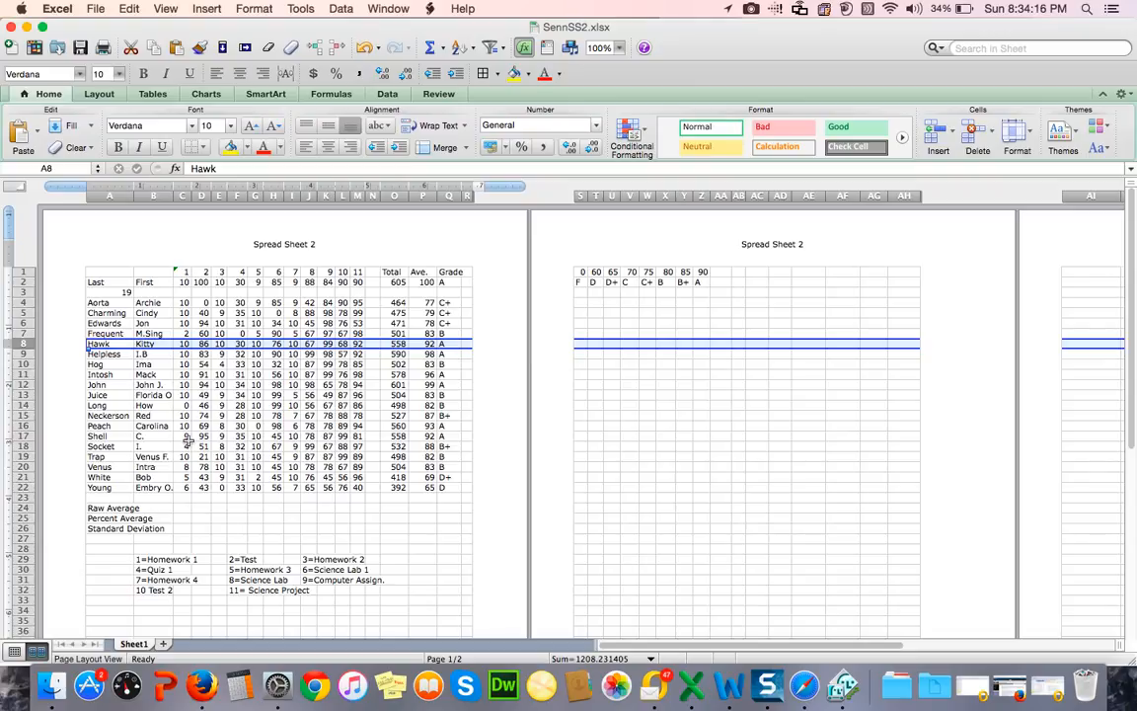
Step: Enter the formula =average(c4..c22) in C24 of the Raw Average row and fill it across through M24
left_click(184, 509)
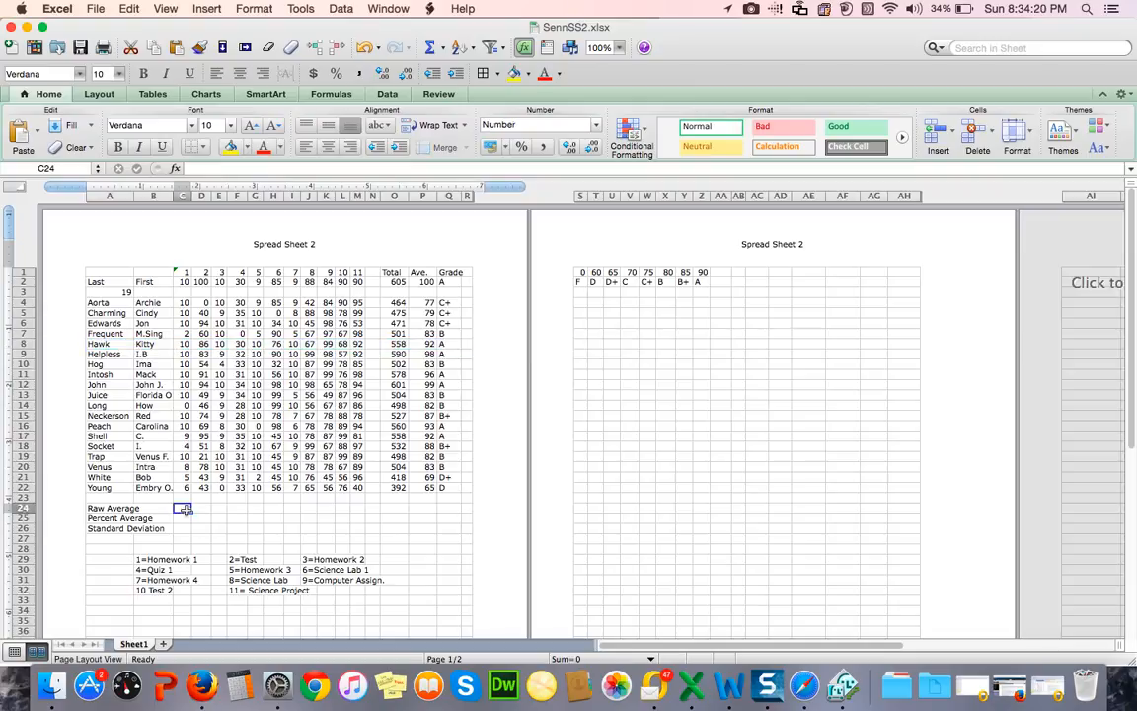
left_click(188, 169)
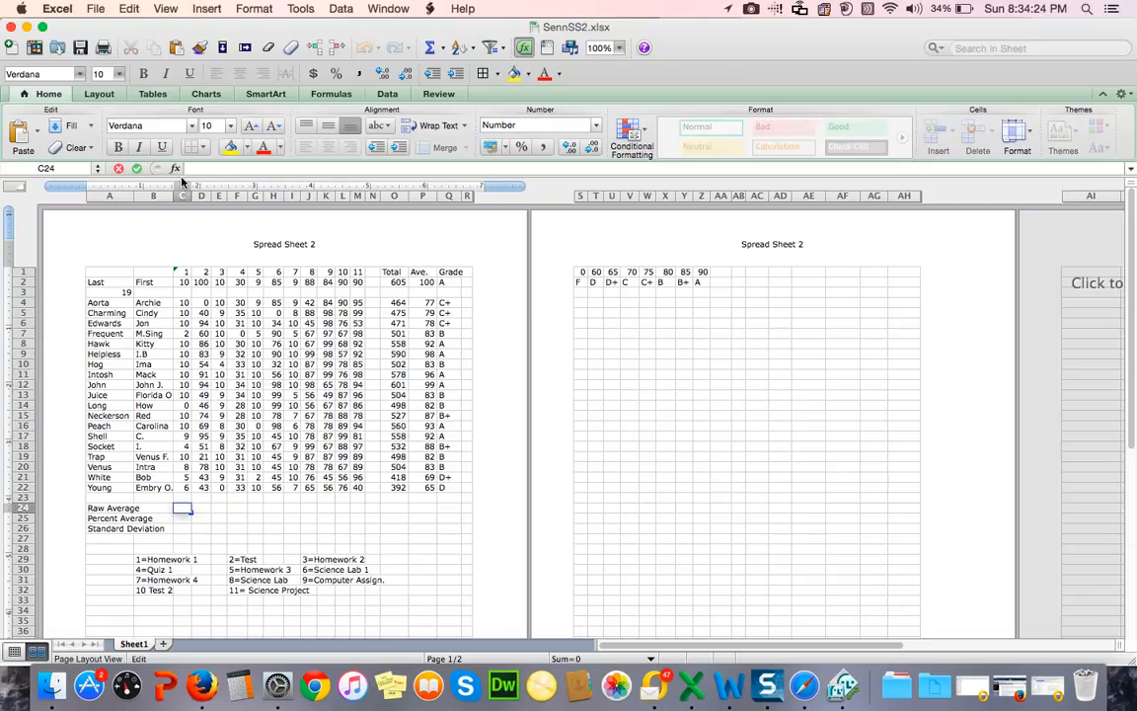
type("=average")
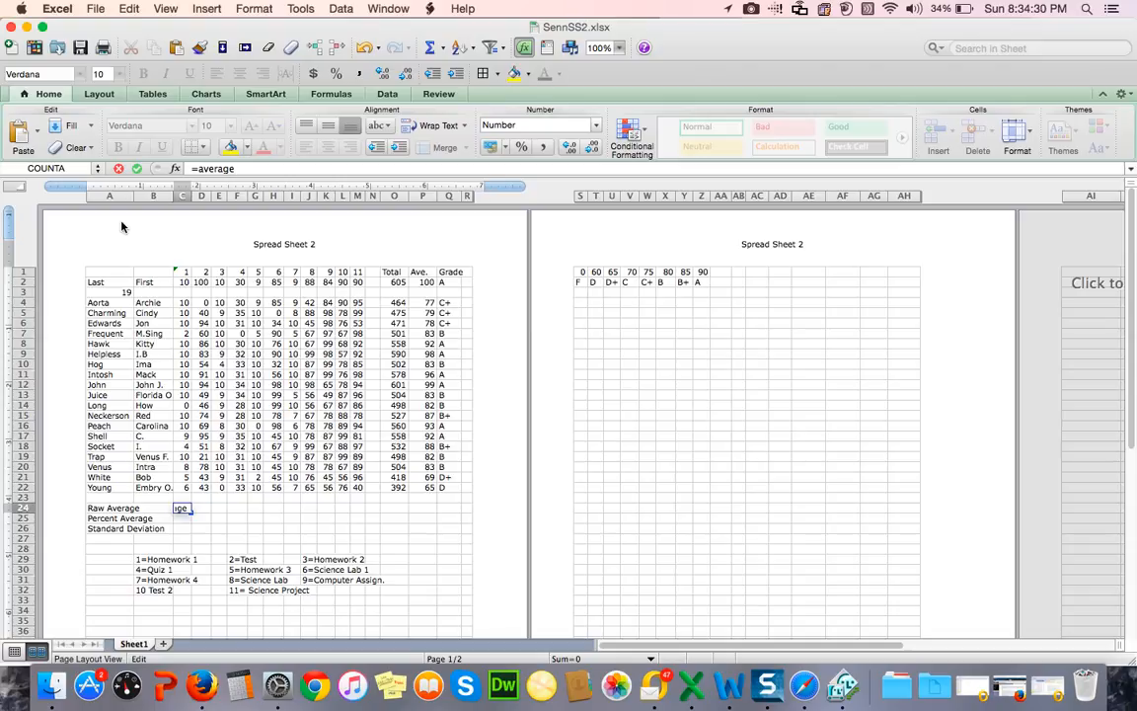
type("(")
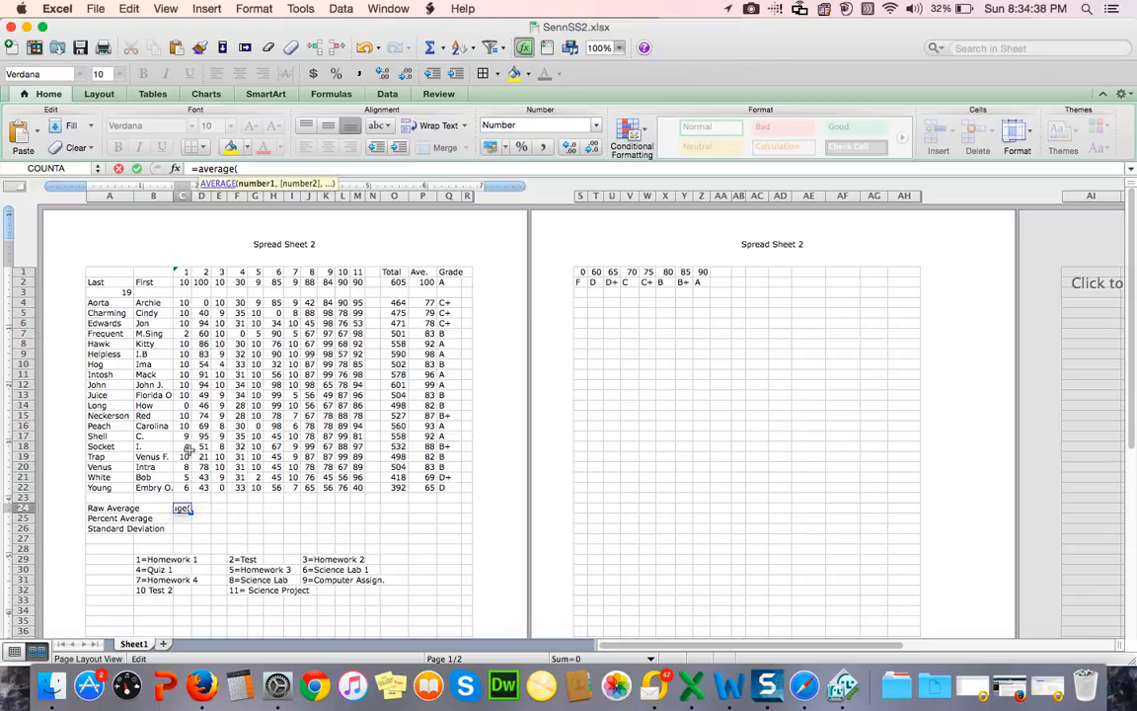
type("c4..c22)")
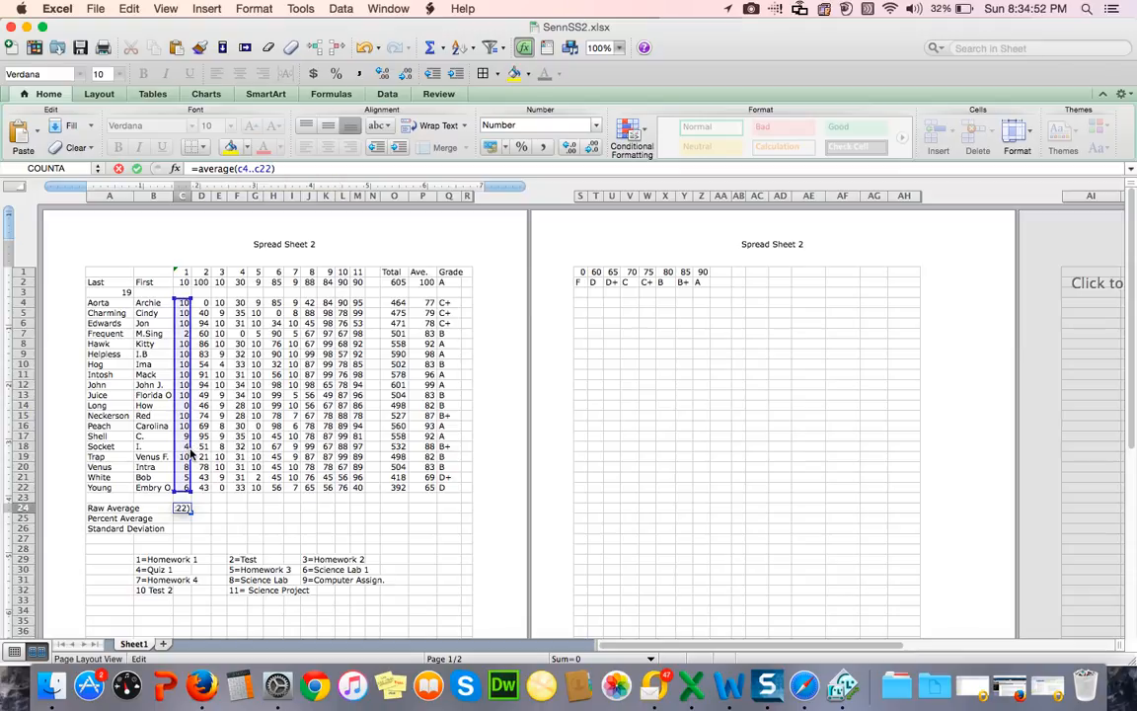
key("Return")
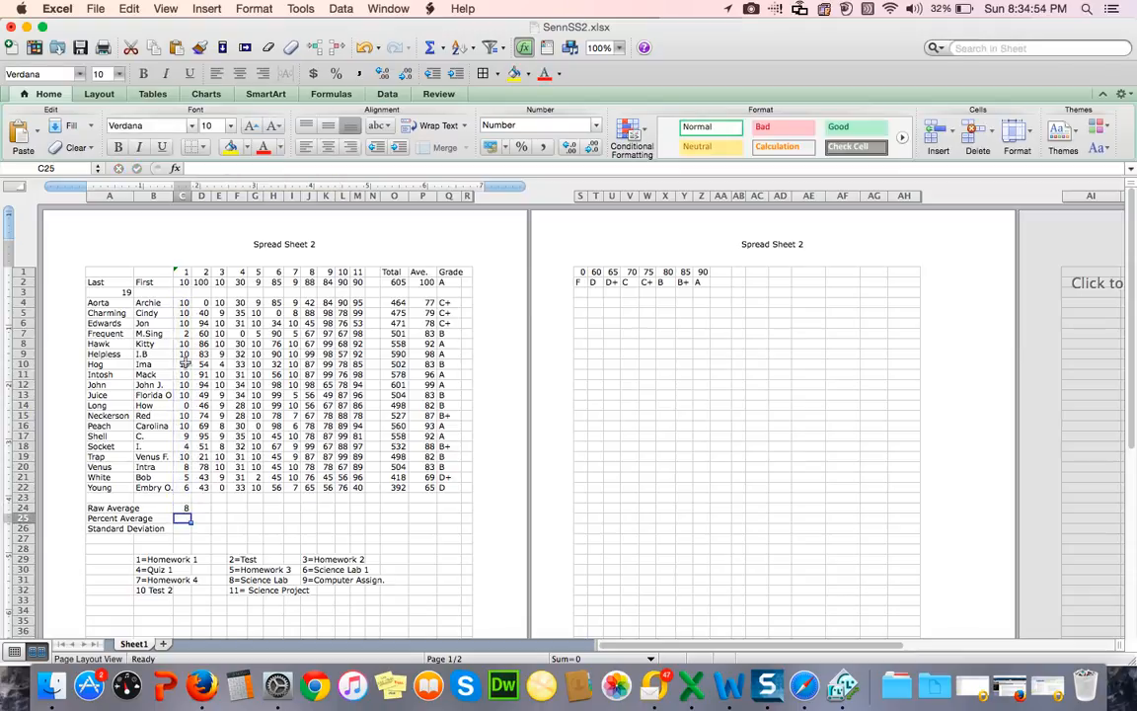
left_click(185, 507)
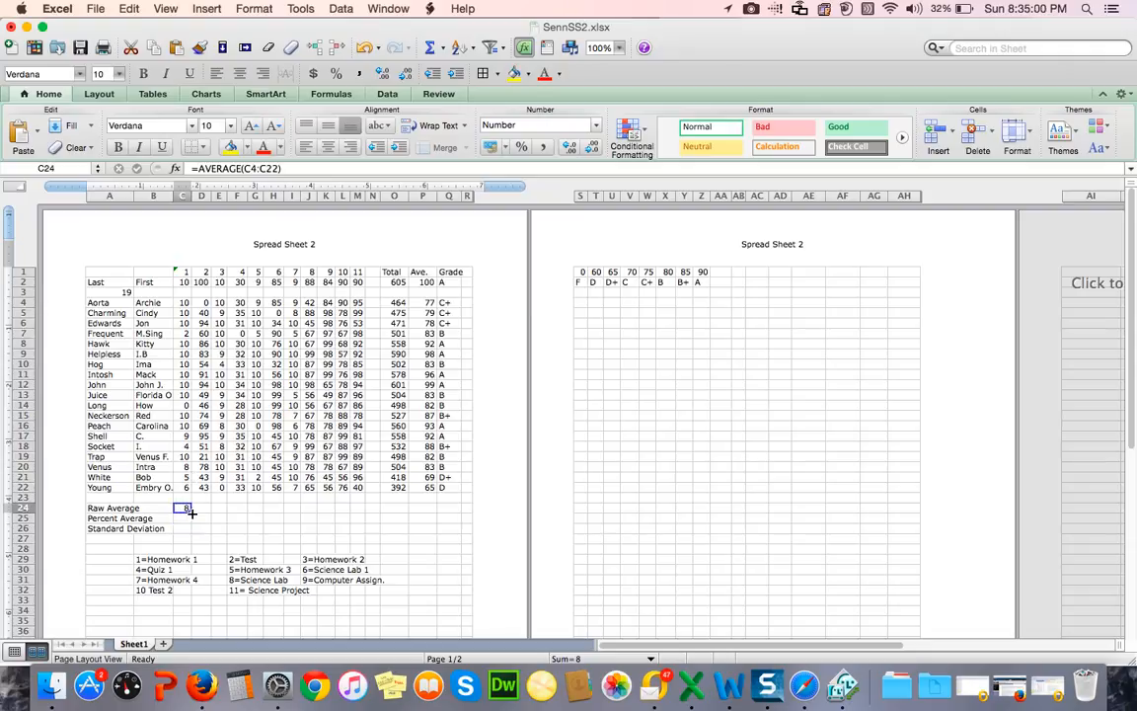
left_click_drag(191, 511, 363, 512)
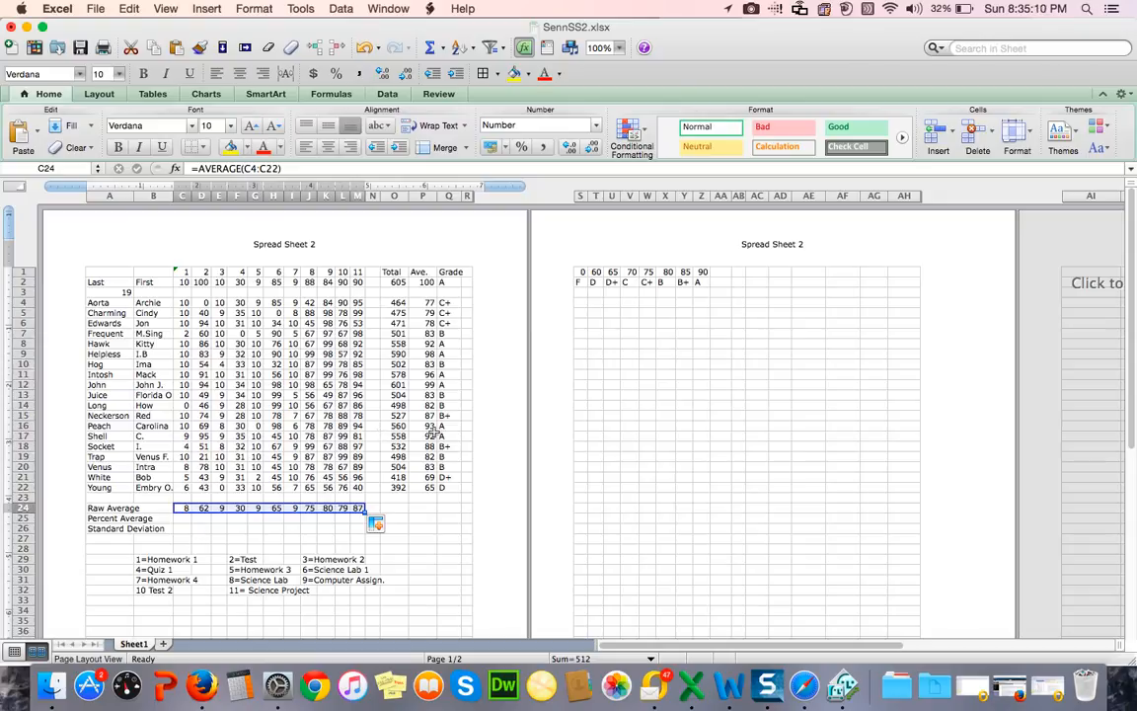
Step: Enter the formula =c24/c2*100 in C25 of the Percent Average row and fill it across through M25
left_click(182, 519)
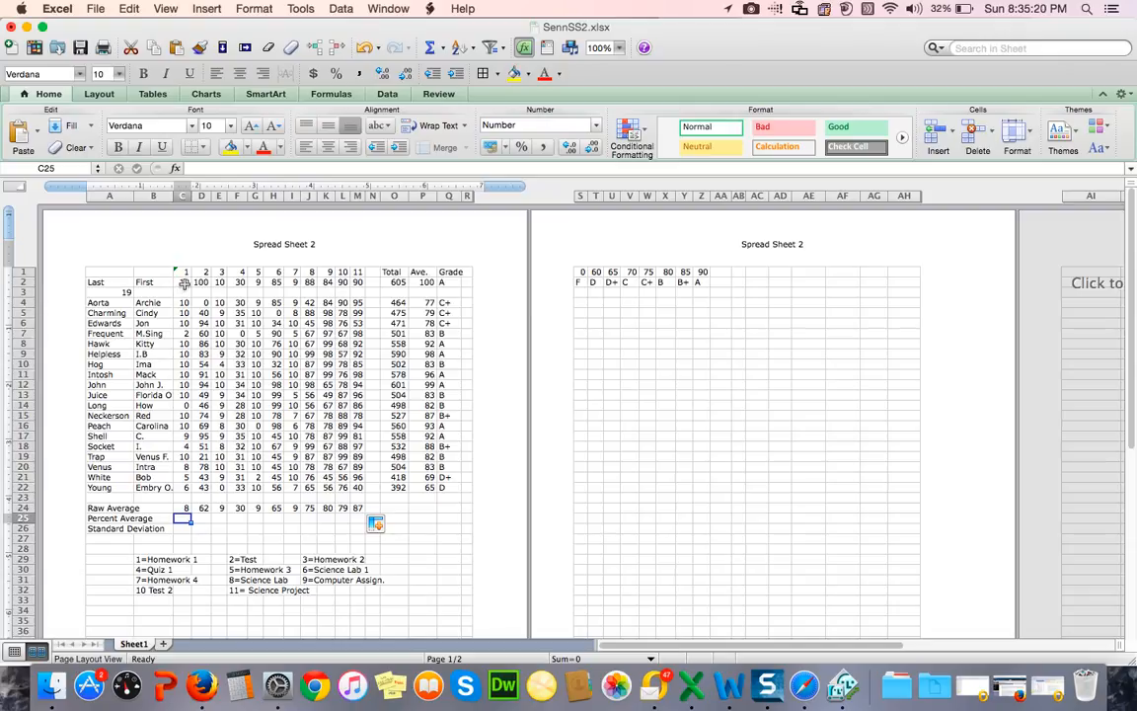
left_click(194, 169)
type("=")
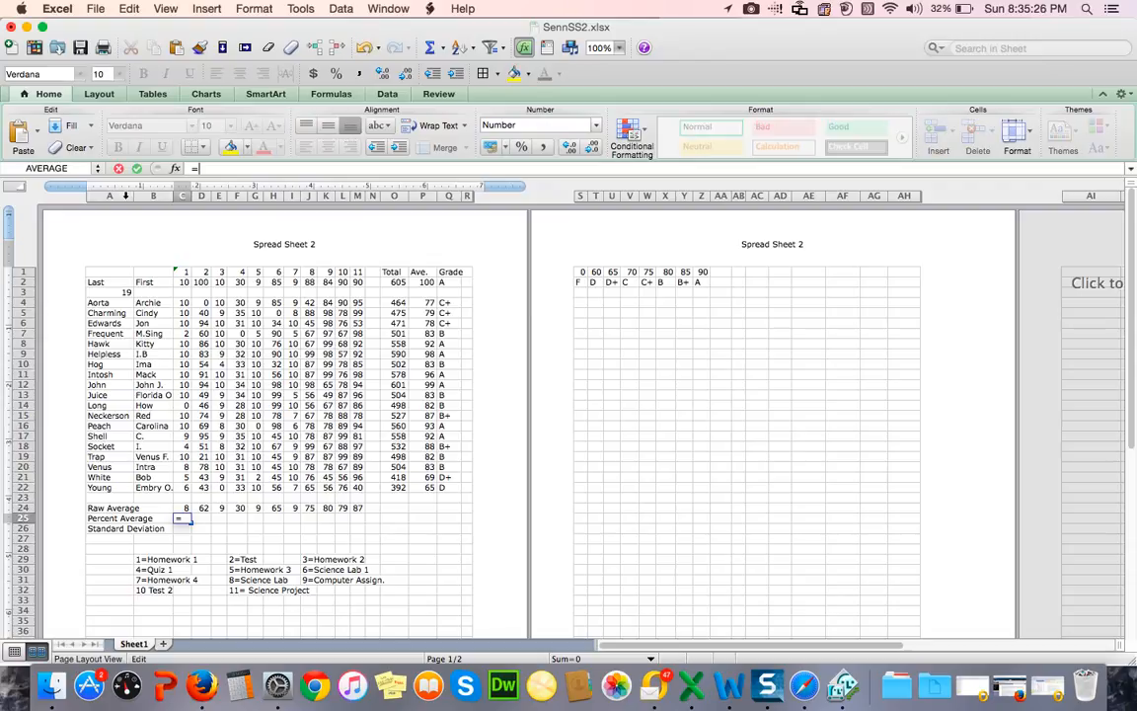
type("c24/")
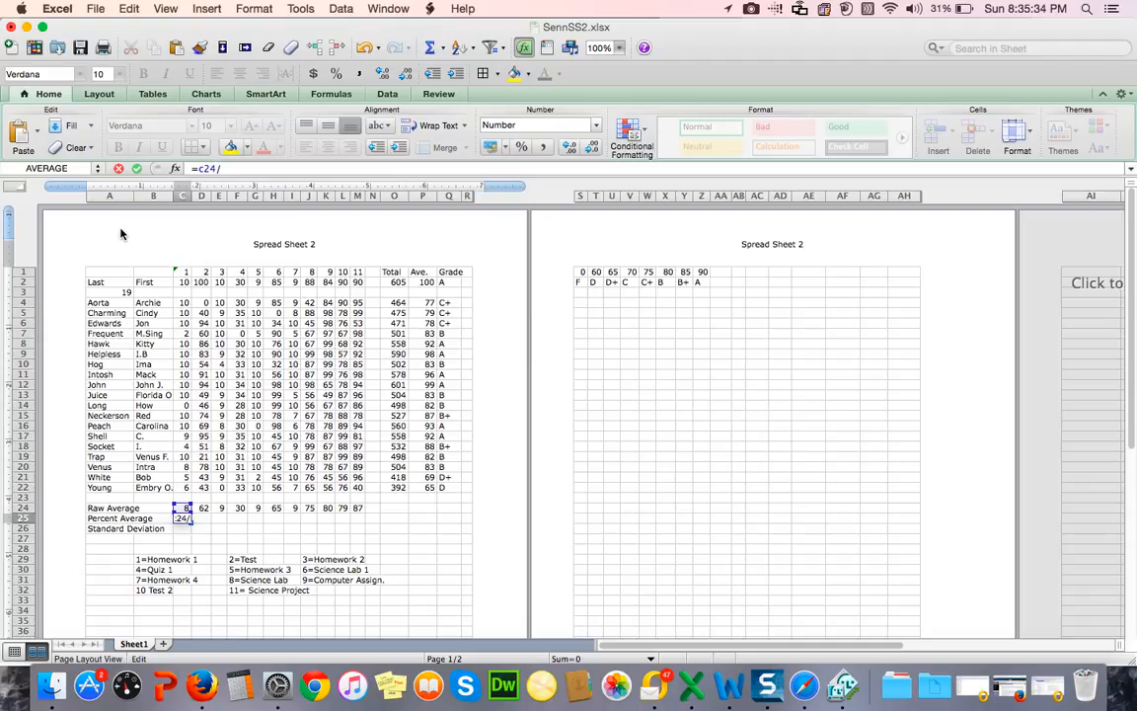
type("c2*100")
key("Return")
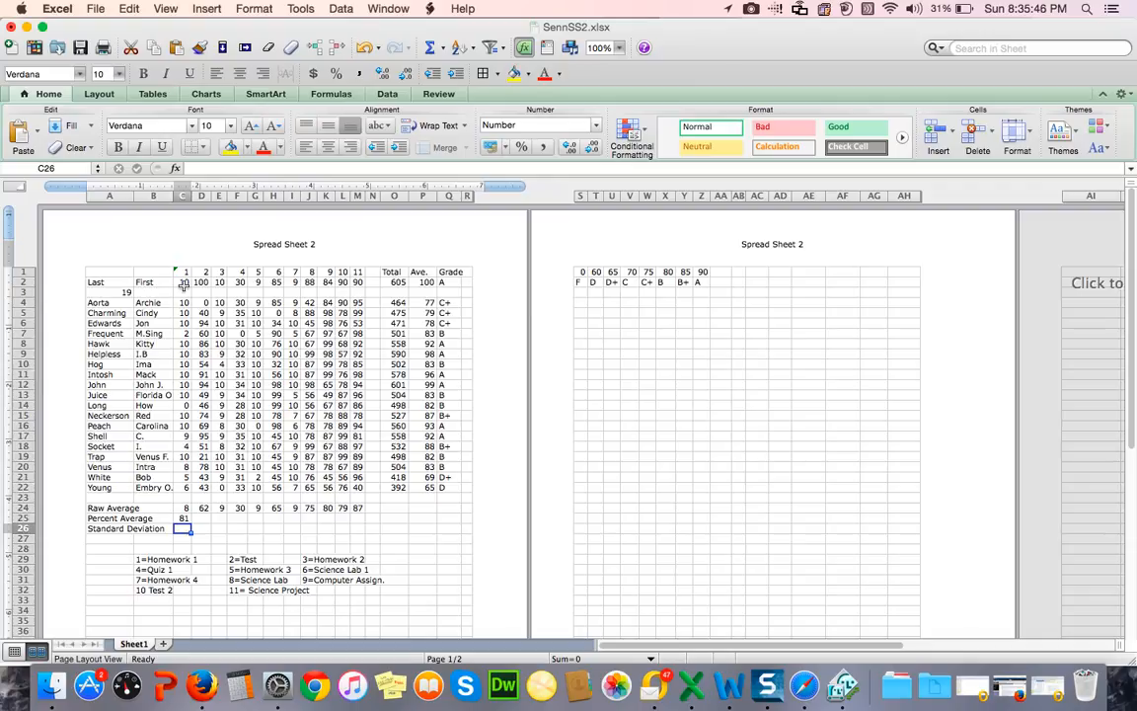
left_click(185, 517)
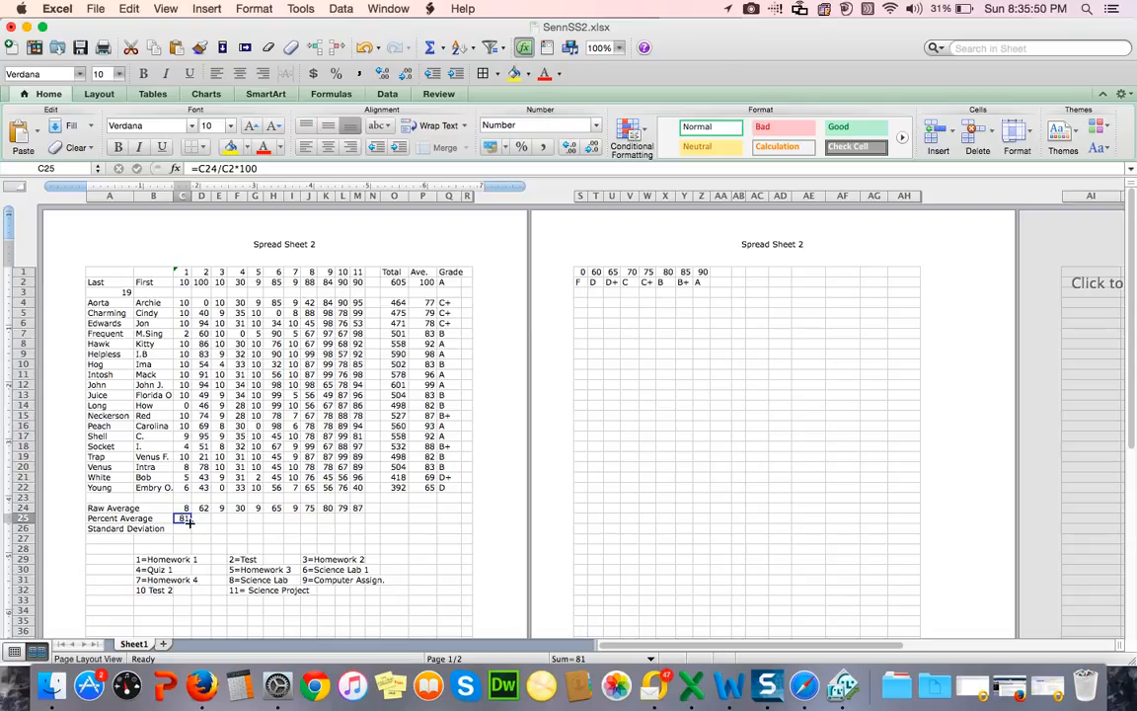
left_click_drag(189, 522, 361, 526)
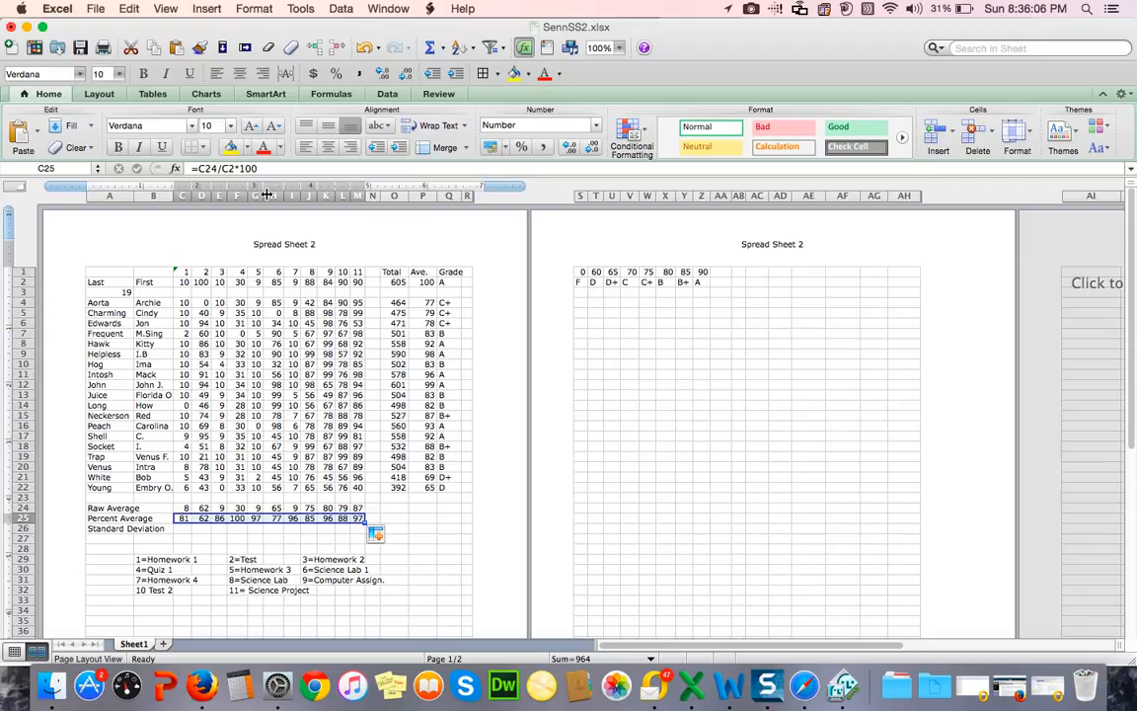
Step: Apply the Number format with 0 decimal places to the Percent Average cells C25 through M25
left_click(253, 10)
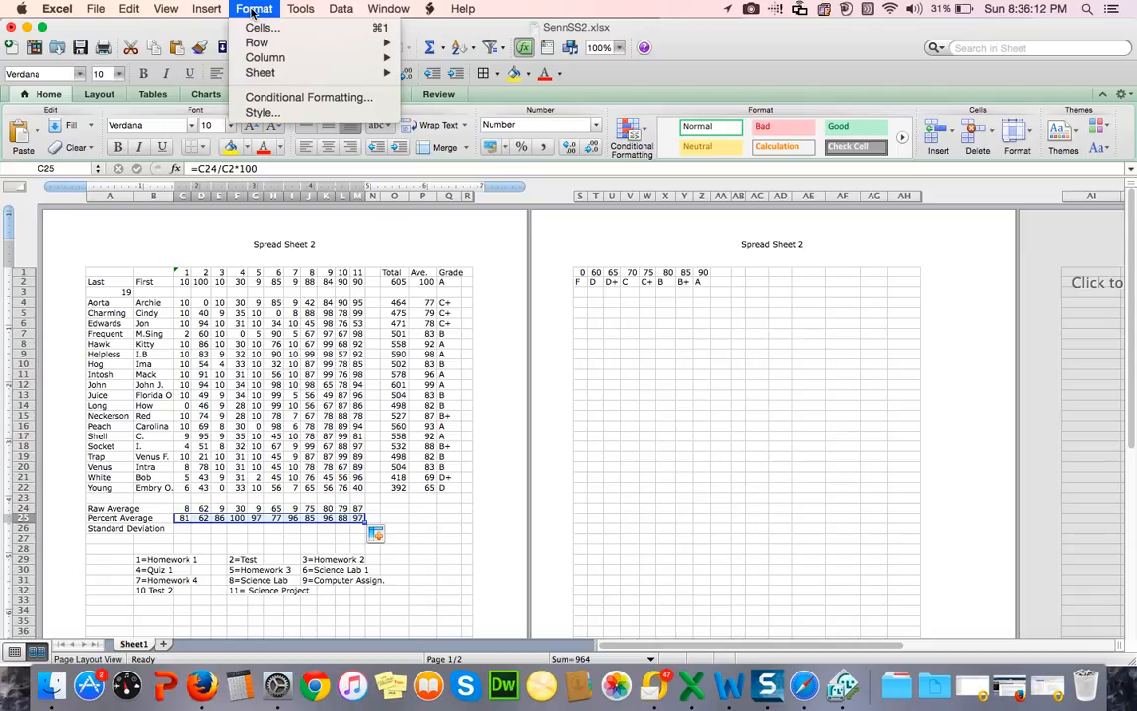
left_click(255, 28)
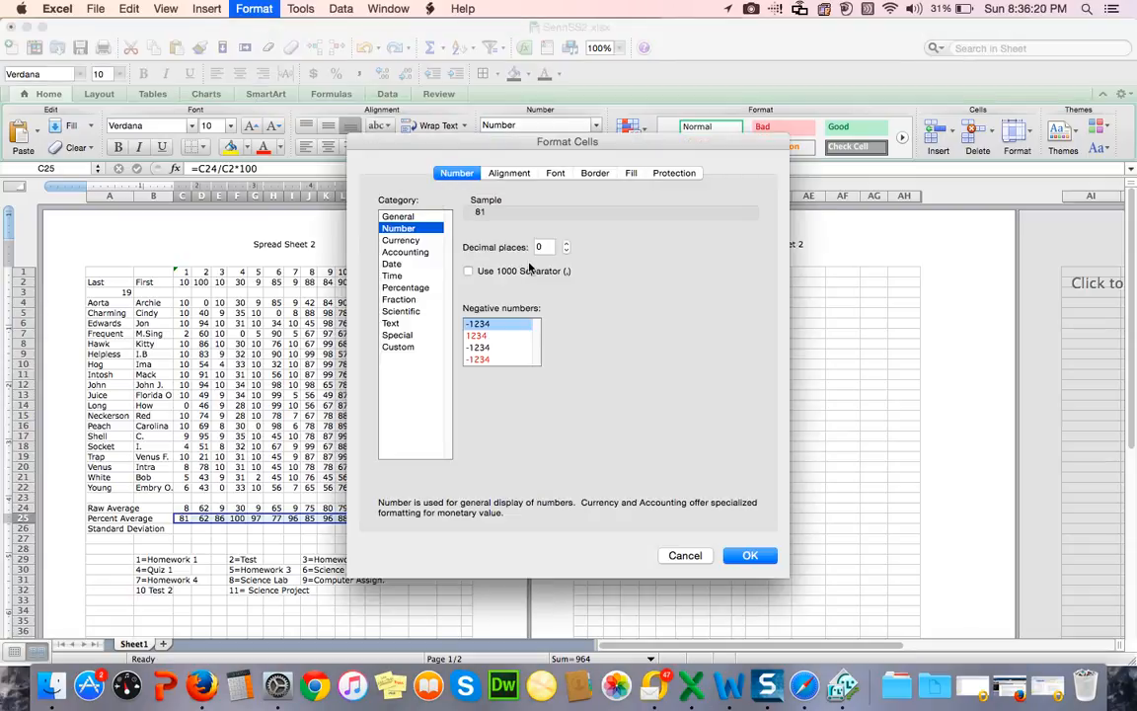
left_click(750, 555)
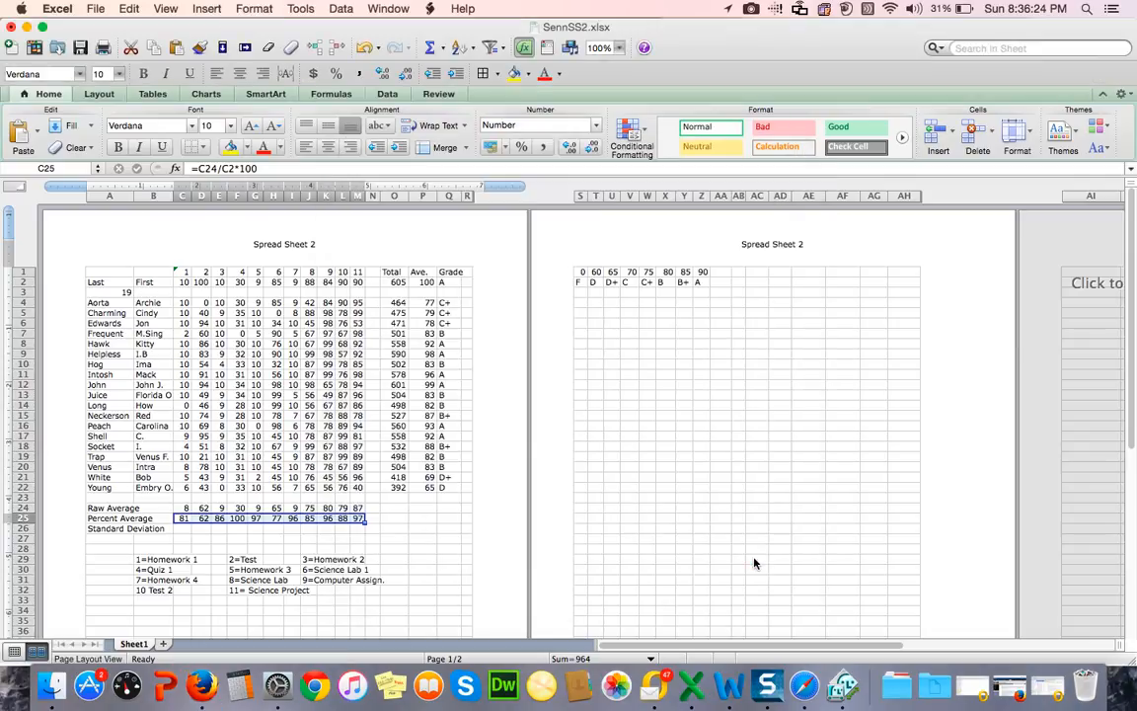
Step: Enter the formula =stdev(c4..c22) in C26 of the Standard Deviation row and fill it across through M26
left_click(181, 529)
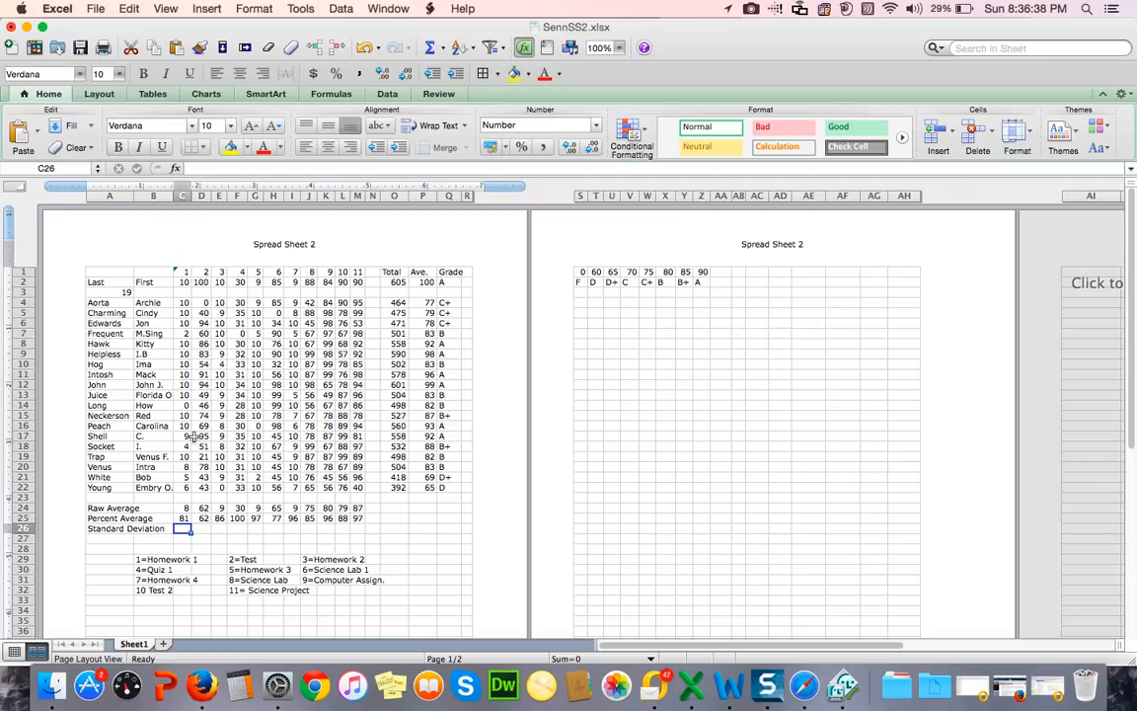
left_click(192, 168)
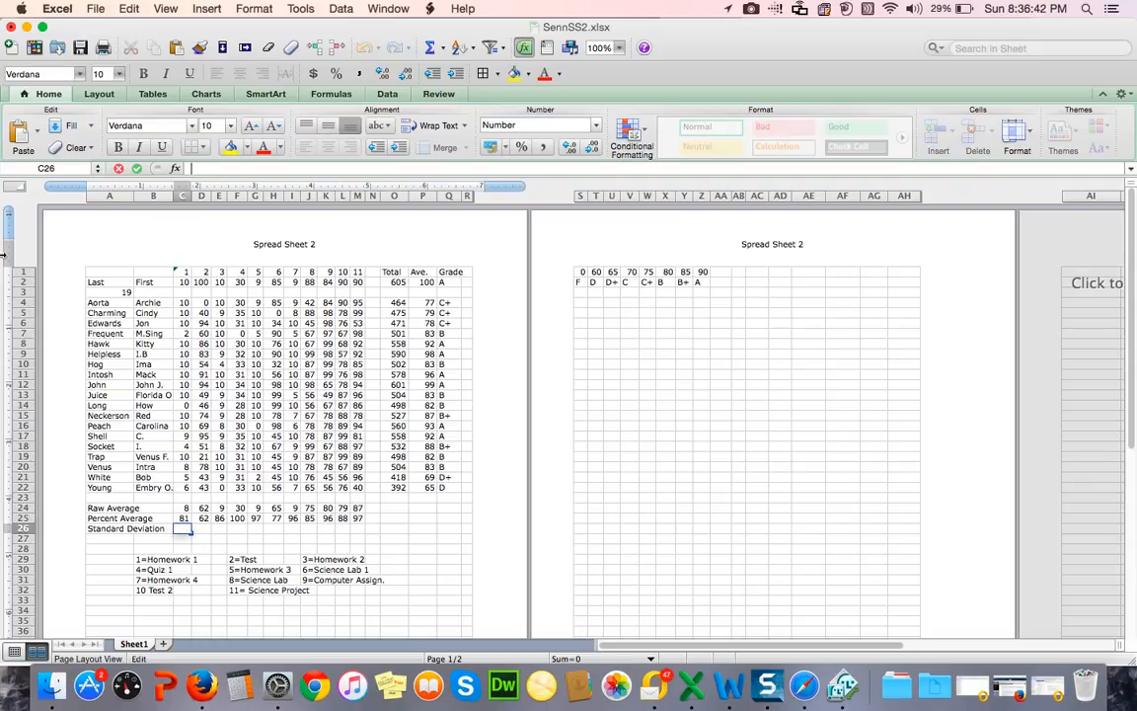
type("=")
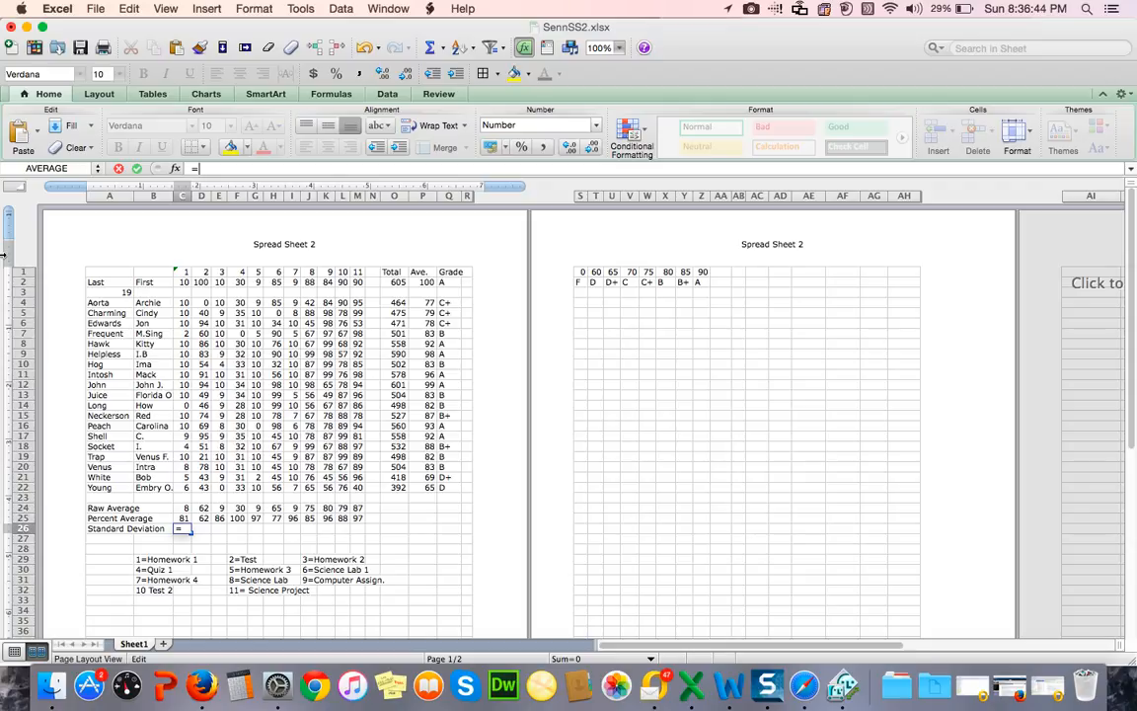
type("stdev(")
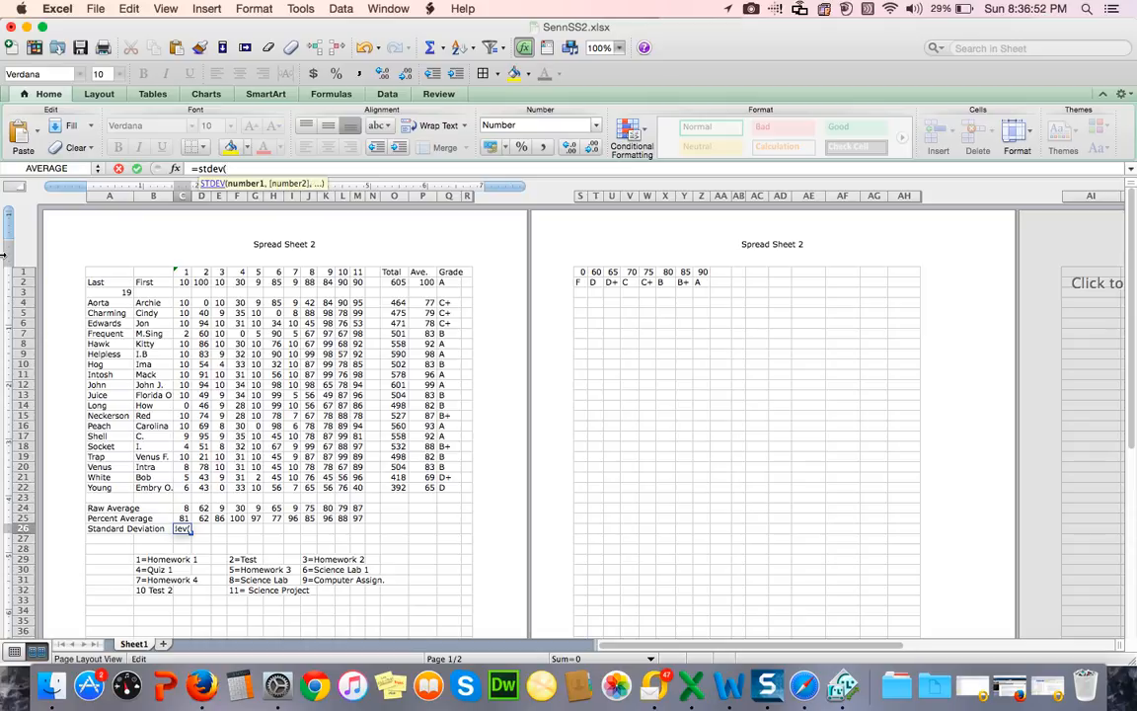
type("c4..c2")
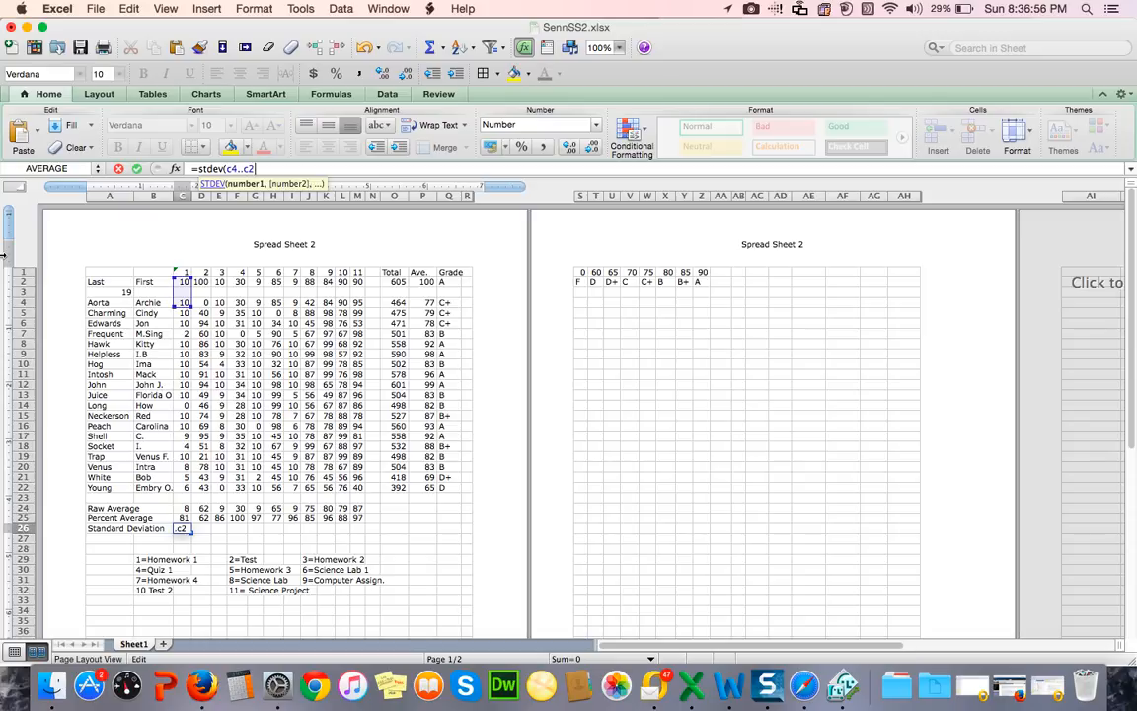
type("2)")
key("Return")
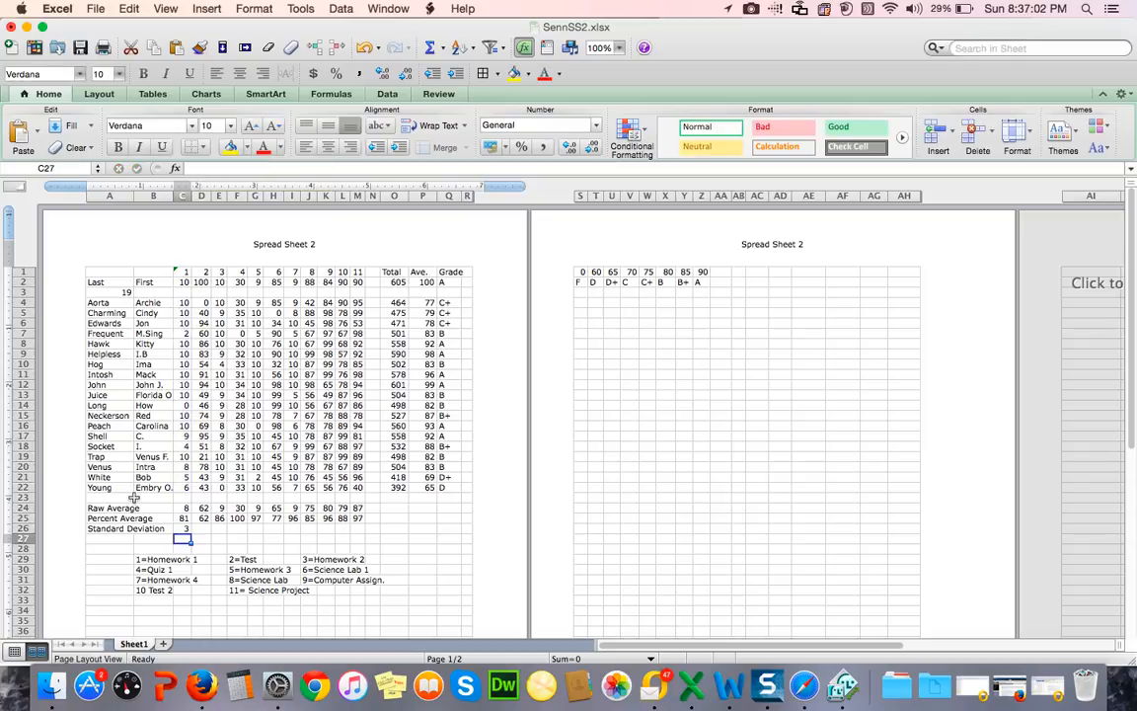
left_click(183, 529)
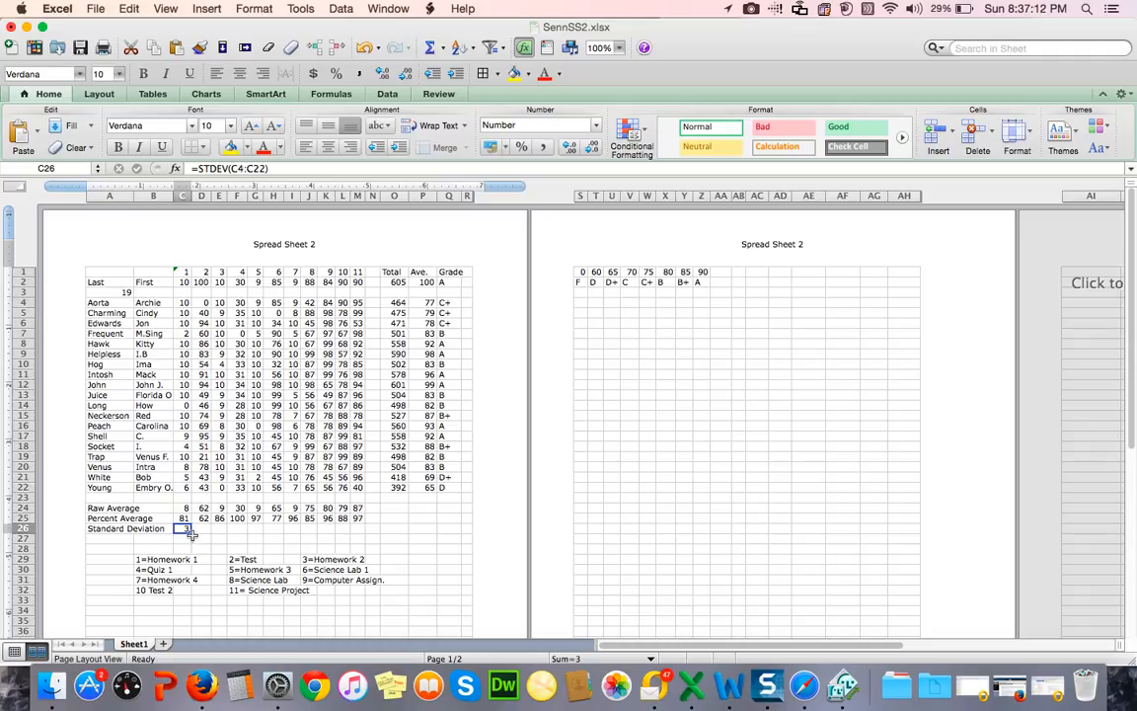
left_click_drag(188, 531, 365, 532)
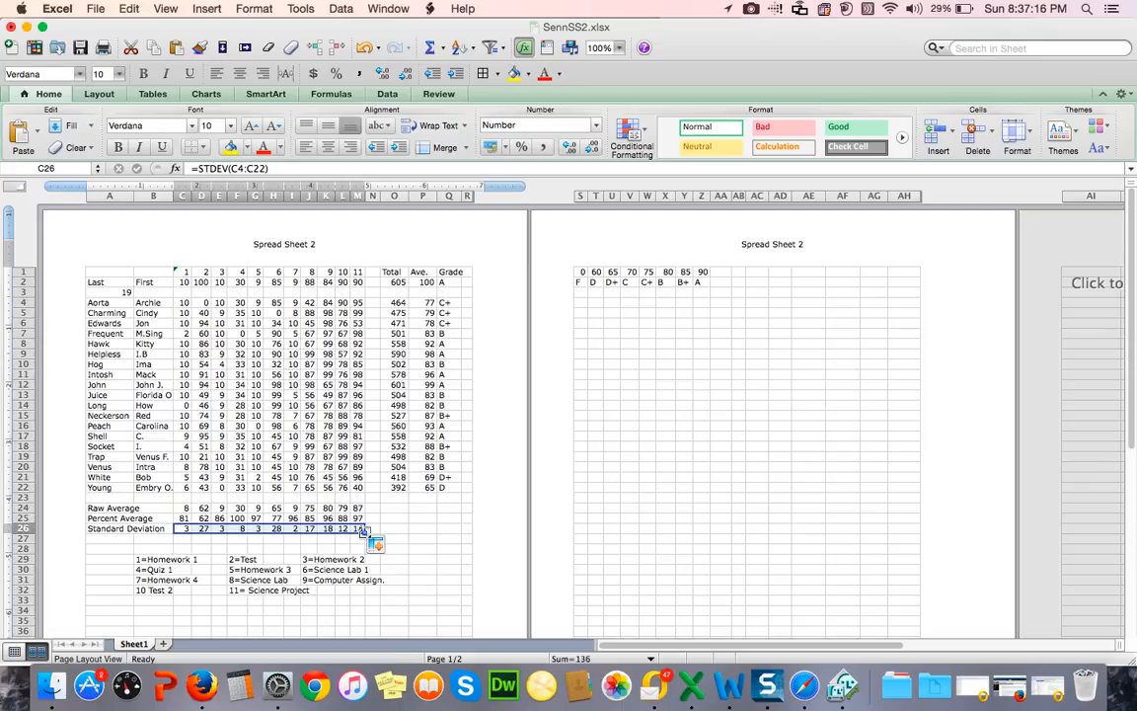
Step: Deselect the filled cells by selecting the empty cell P34, and save the workbook under its current name
left_click(424, 609)
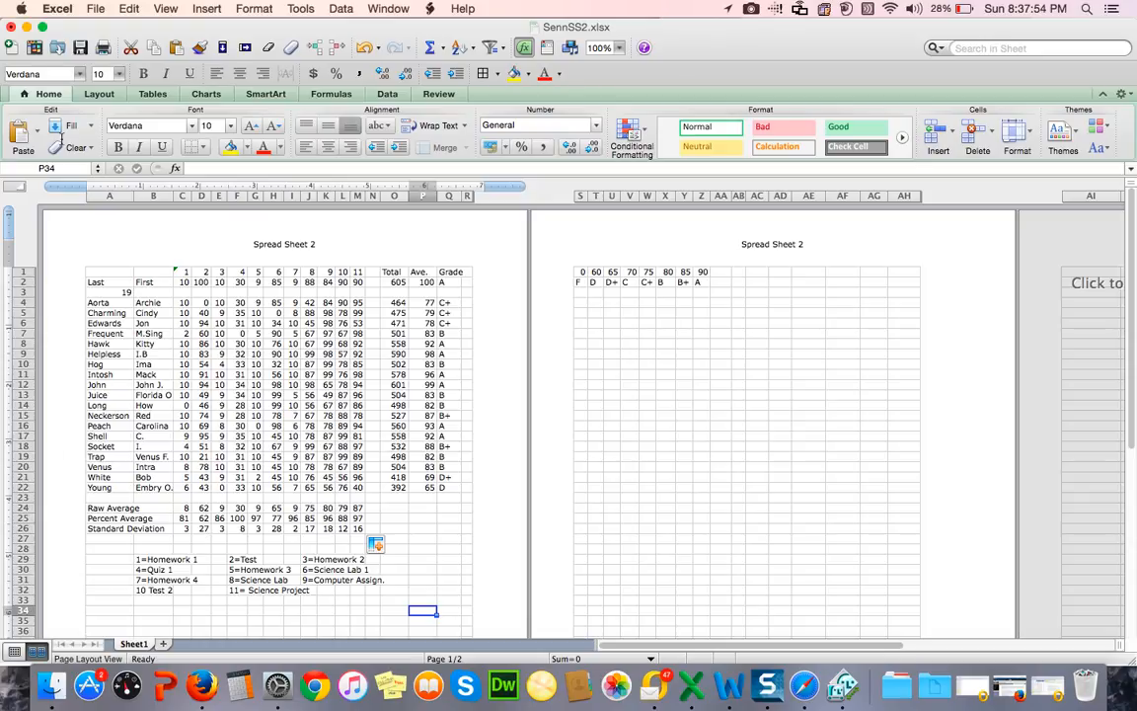
left_click(96, 10)
left_click(95, 10)
key("super+s")
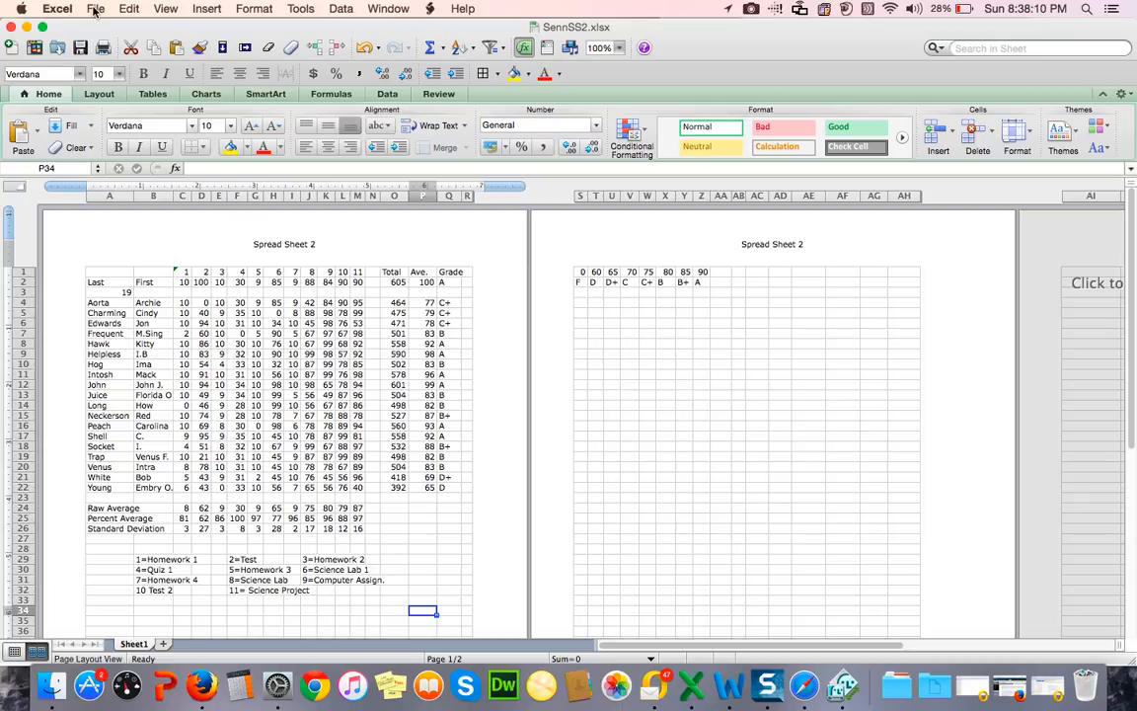
left_click(750, 10)
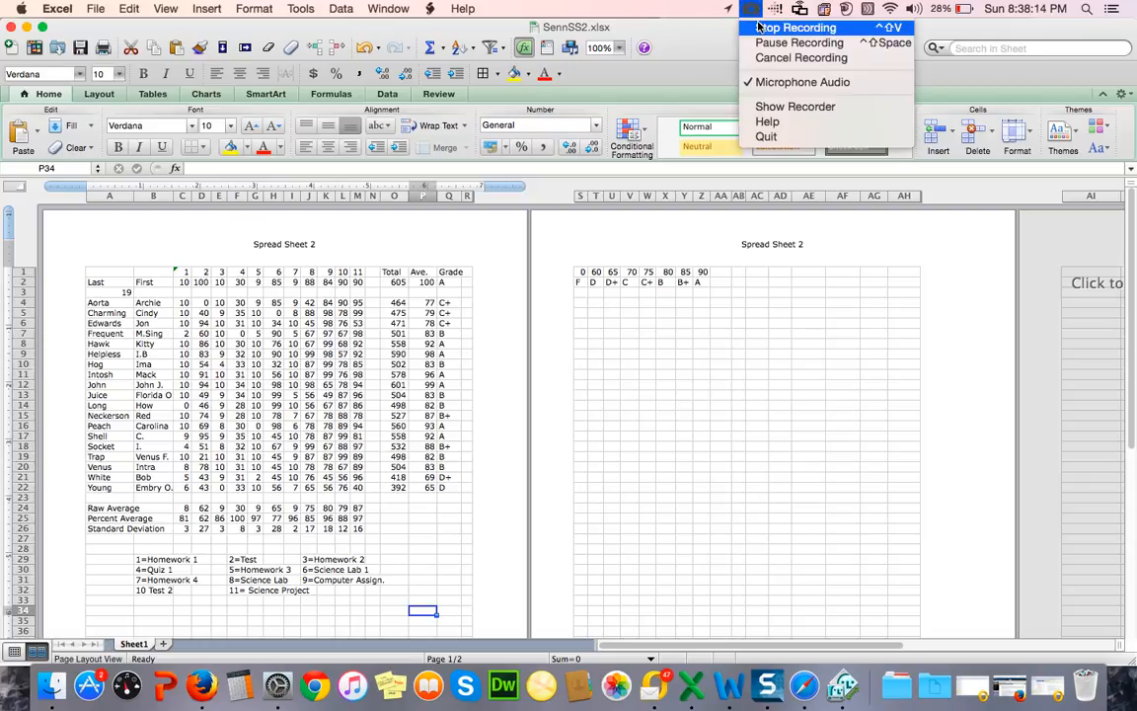